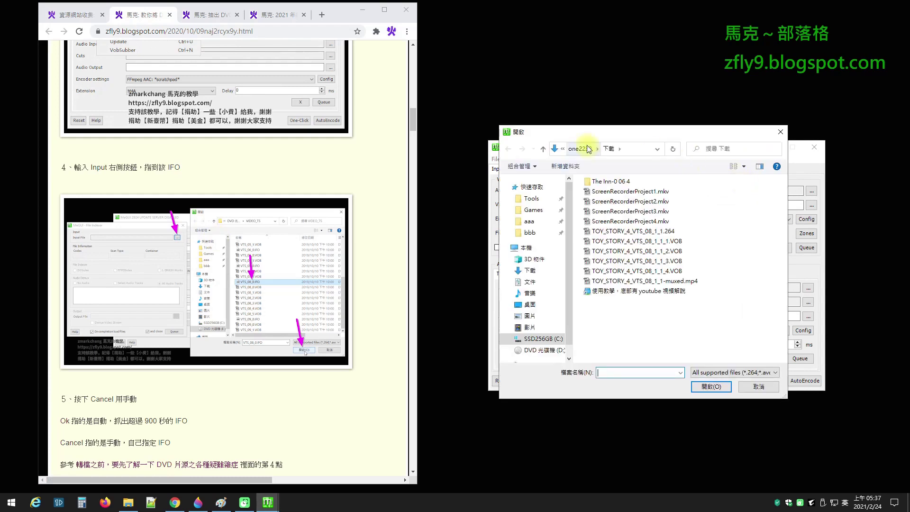
Load VTS_08_0.IFO from the DVD drive's VIDEO_TS folder as the File Indexer's input file.
{"action": "left_click", "coordinate": [783, 129]}
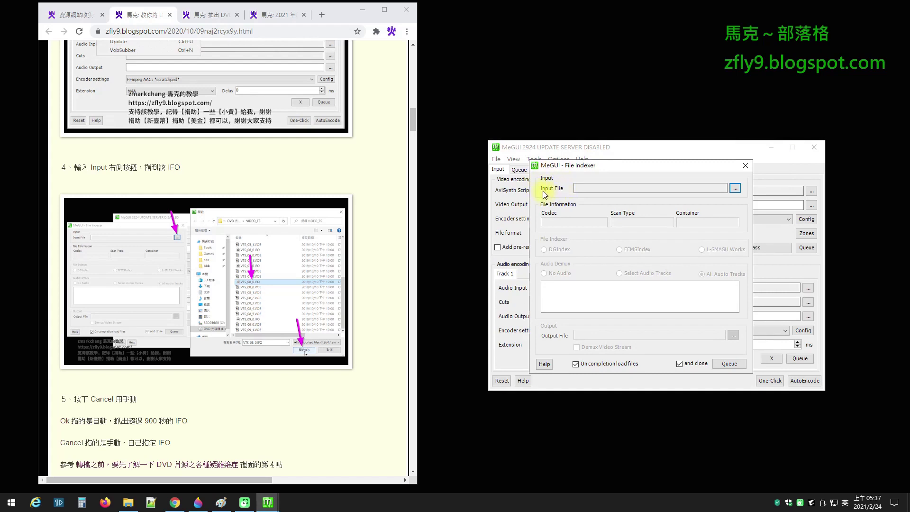
{"action": "left_click", "coordinate": [735, 189]}
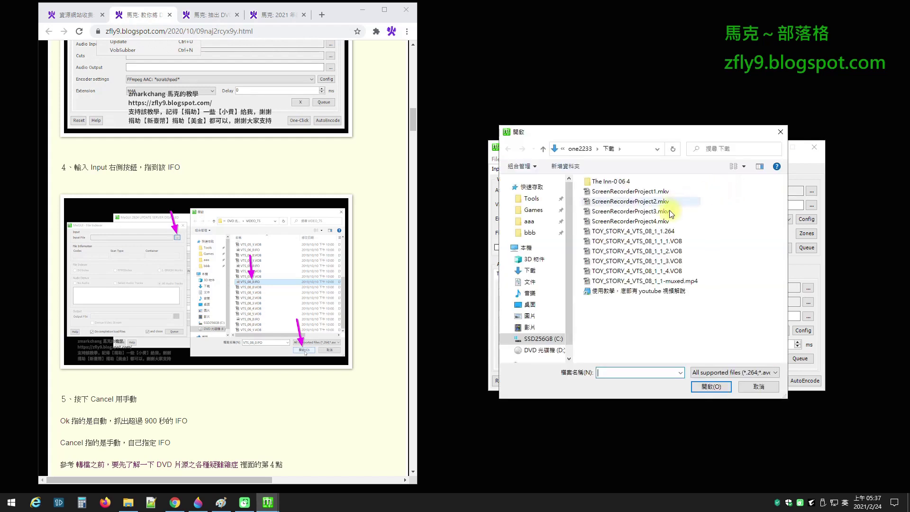
{"action": "left_click", "coordinate": [540, 350]}
{"action": "double_click", "coordinate": [608, 201]}
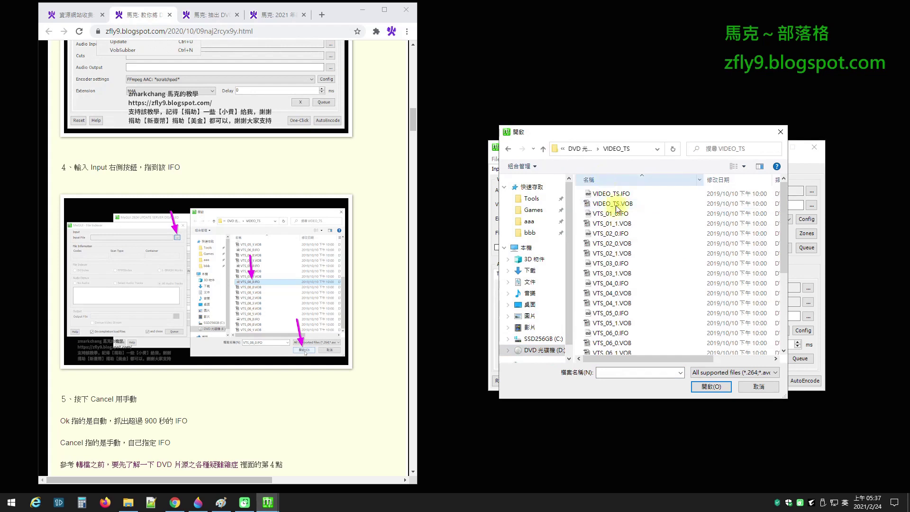
{"action": "scroll", "coordinate": [636, 313], "scroll_direction": "down", "scroll_amount": 4}
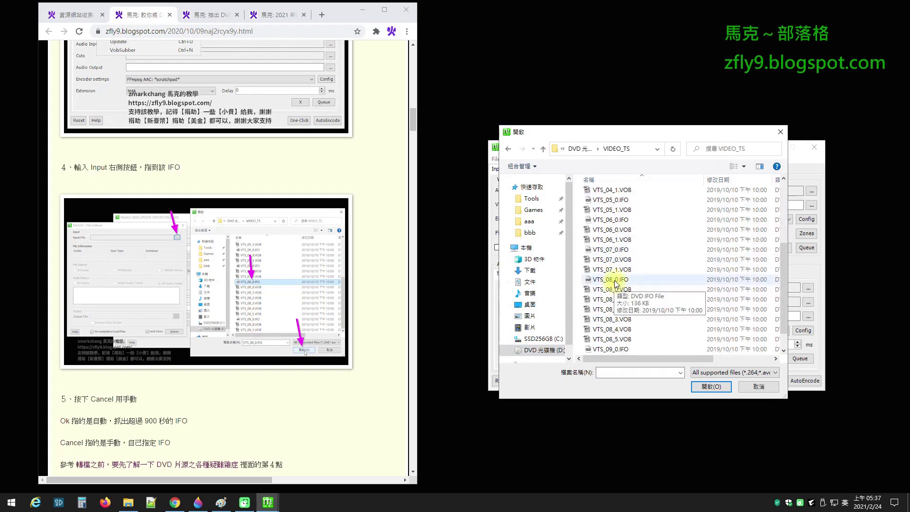
{"action": "left_click", "coordinate": [622, 280]}
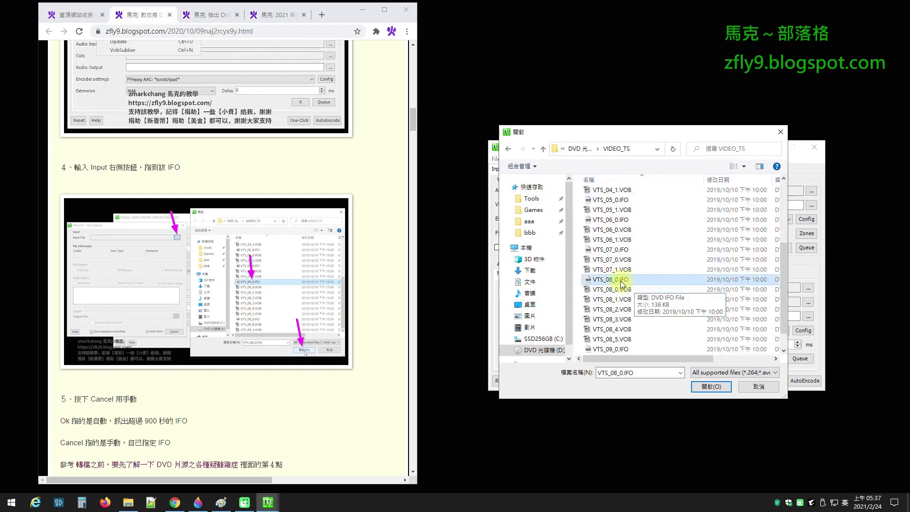
{"action": "left_click", "coordinate": [722, 389]}
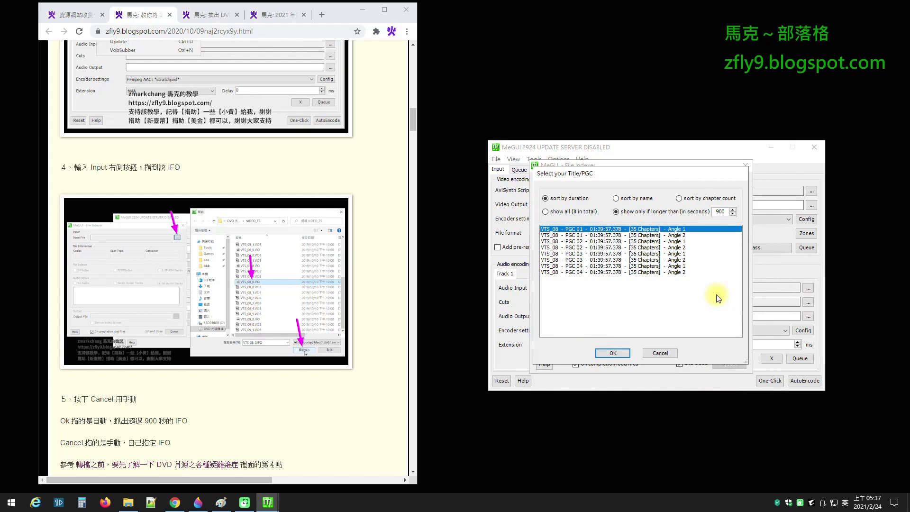
Open the article on DVD source problems linked in the tutorial's step 5, skim through it, and close it.
{"action": "scroll", "coordinate": [309, 209], "scroll_direction": "down", "scroll_amount": 6}
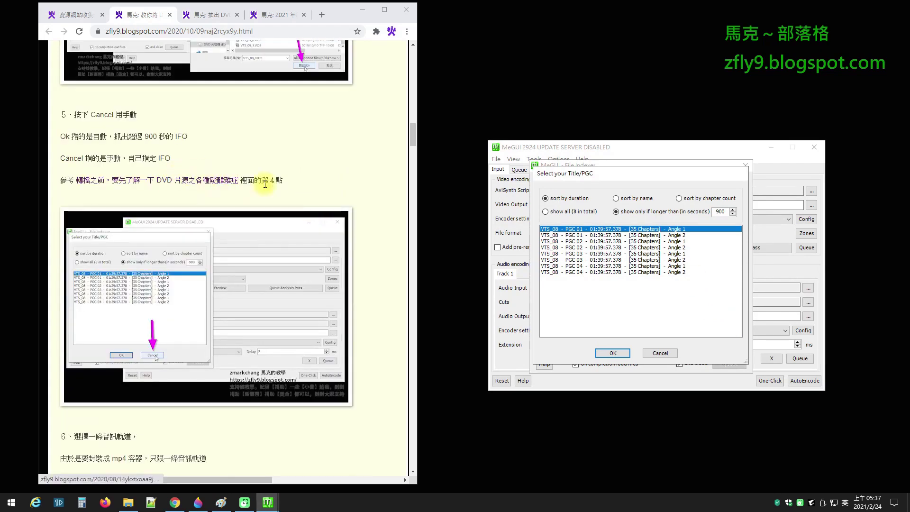
{"action": "left_click", "coordinate": [216, 183]}
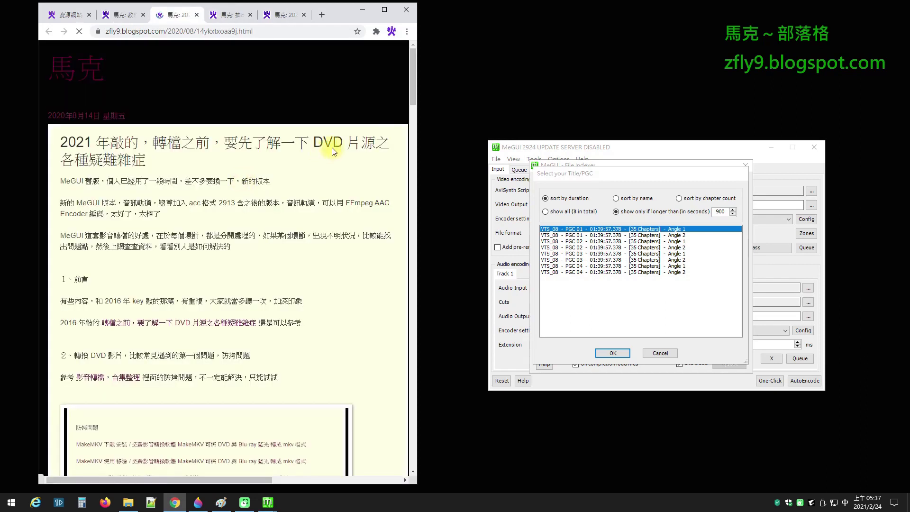
{"action": "left_click_drag", "start_coordinate": [413, 79], "coordinate": [416, 367]}
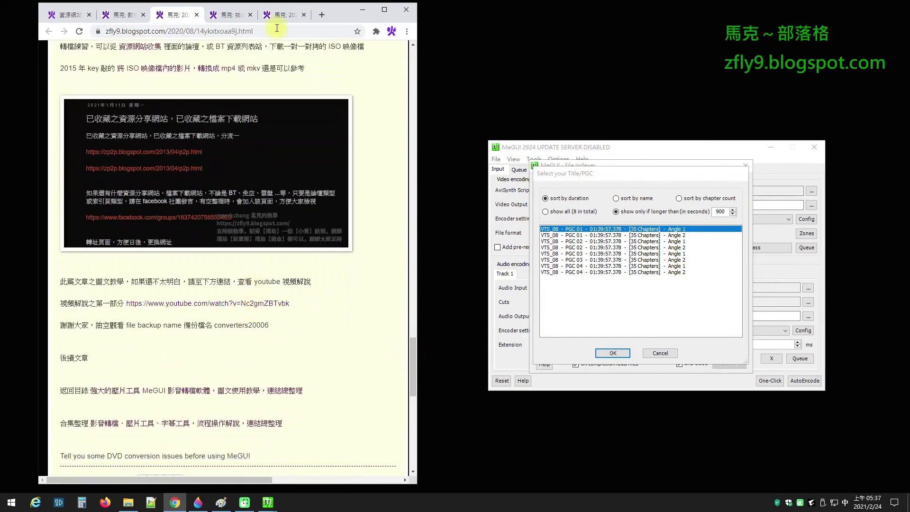
{"action": "left_click", "coordinate": [197, 15]}
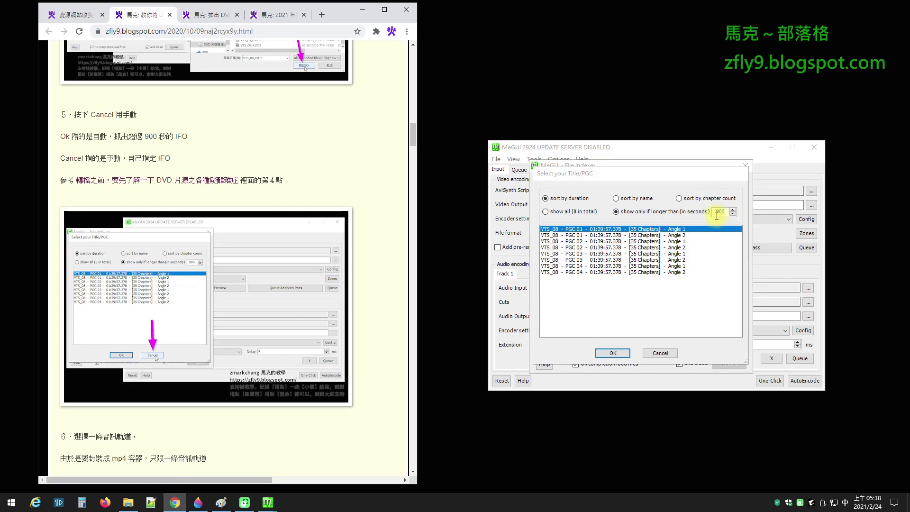
Cancel the Title/PGC selection to use the manually specified IFO, and highlight the File Indexer's input file path.
{"action": "left_click", "coordinate": [667, 353]}
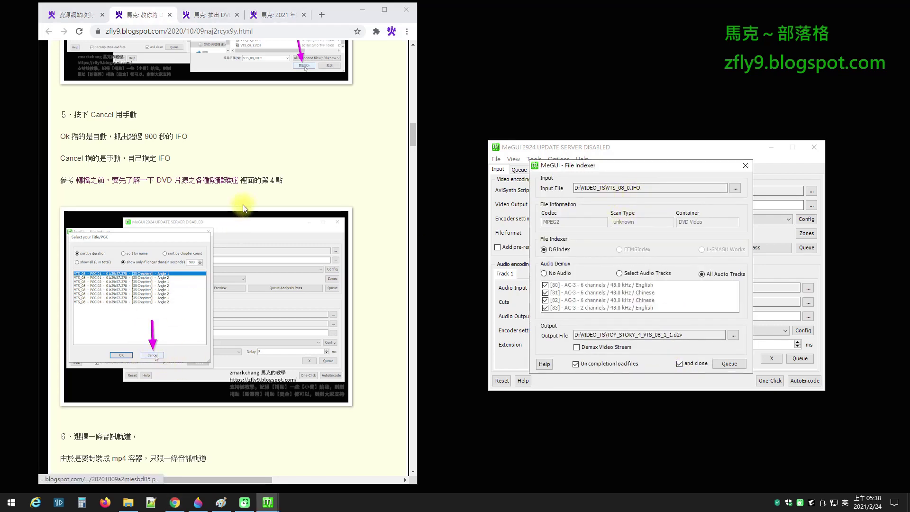
{"action": "scroll", "coordinate": [243, 203], "scroll_direction": "down", "scroll_amount": 5}
{"action": "left_click_drag", "start_coordinate": [640, 188], "coordinate": [571, 190]}
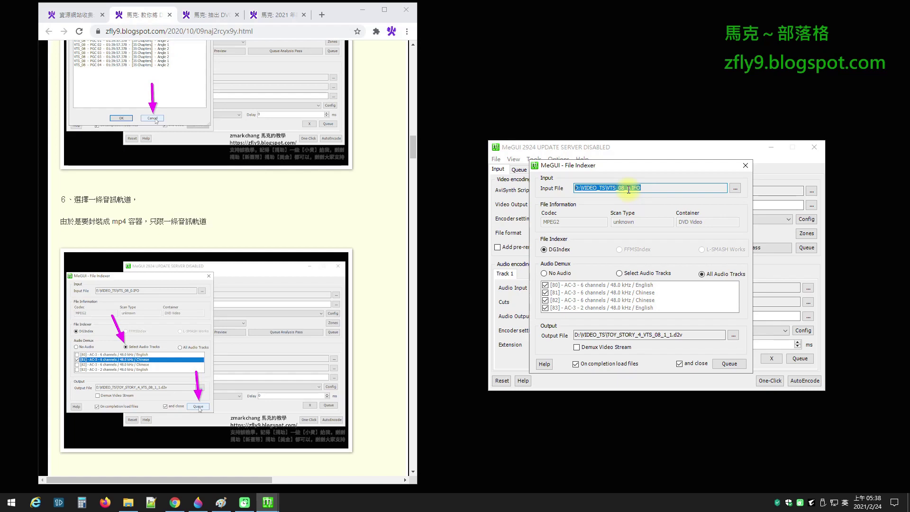
{"action": "scroll", "coordinate": [266, 185], "scroll_direction": "down", "scroll_amount": 2}
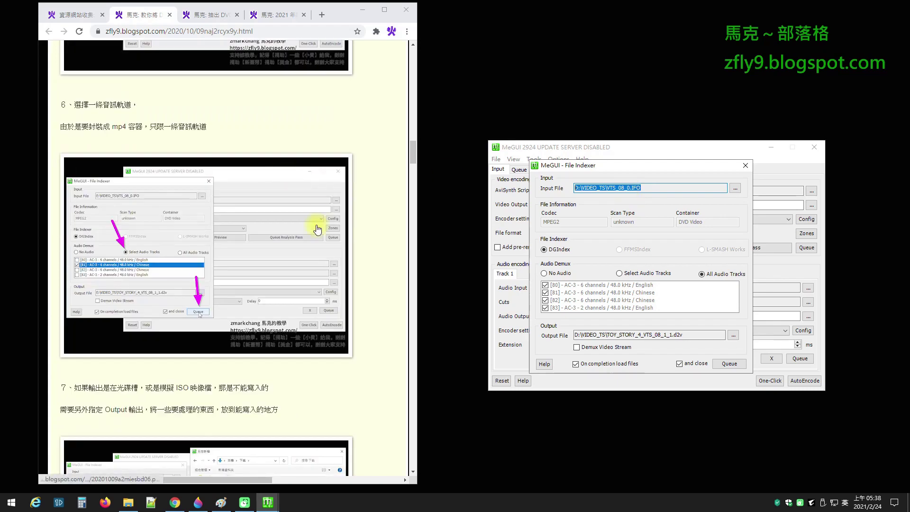
{"action": "scroll", "coordinate": [317, 213], "scroll_direction": "up", "scroll_amount": 2}
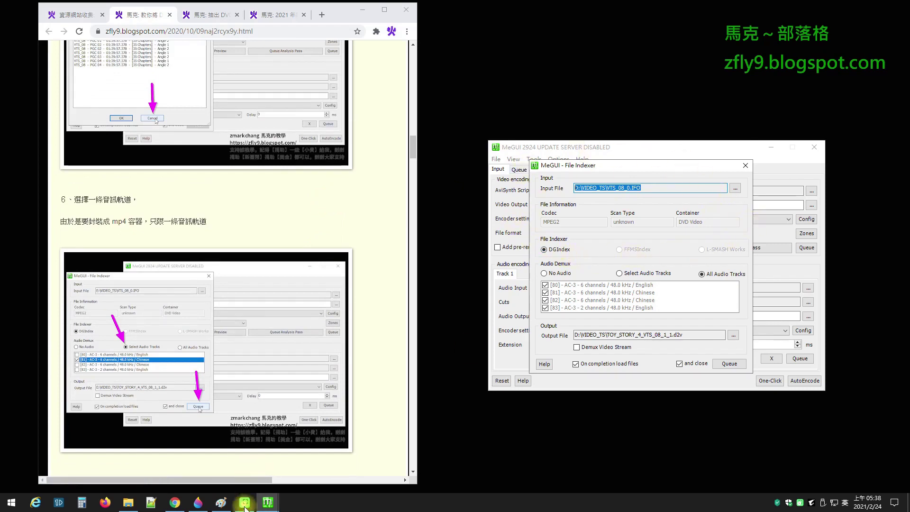
In Paint, underline the 視訊 and 音訊 boxes of the conversion flowchart in green.
{"action": "left_click", "coordinate": [221, 502]}
{"action": "left_click_drag", "start_coordinate": [350, 167], "coordinate": [391, 167]}
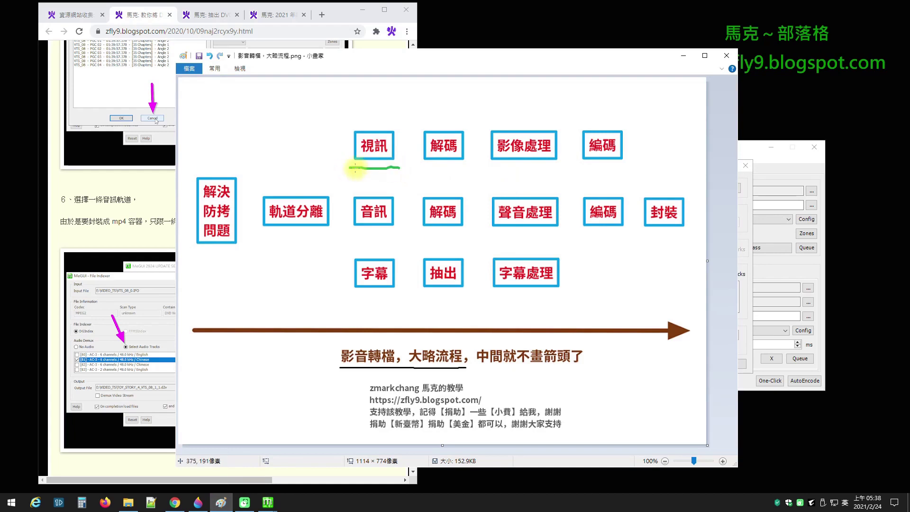
{"action": "left_click", "coordinate": [683, 55]}
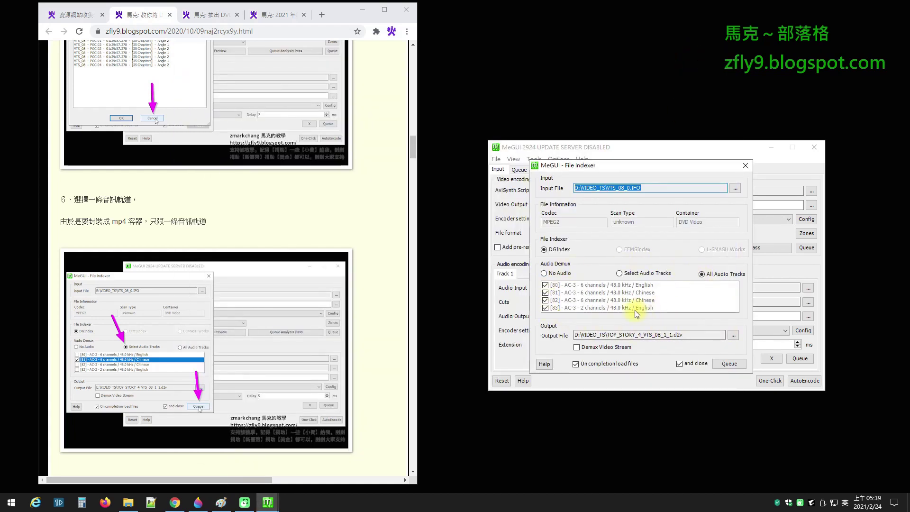
{"action": "left_click", "coordinate": [221, 502]}
{"action": "left_click_drag", "start_coordinate": [346, 228], "coordinate": [406, 232]}
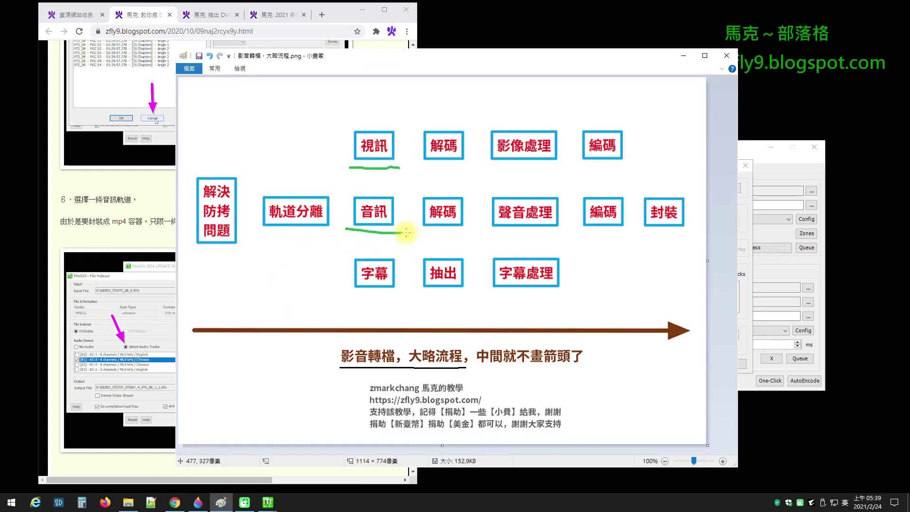
{"action": "left_click", "coordinate": [684, 55]}
In MeGUI's File Indexer, set the audio demuxing to Select Audio Tracks.
{"action": "scroll", "coordinate": [269, 150], "scroll_direction": "down", "scroll_amount": 2}
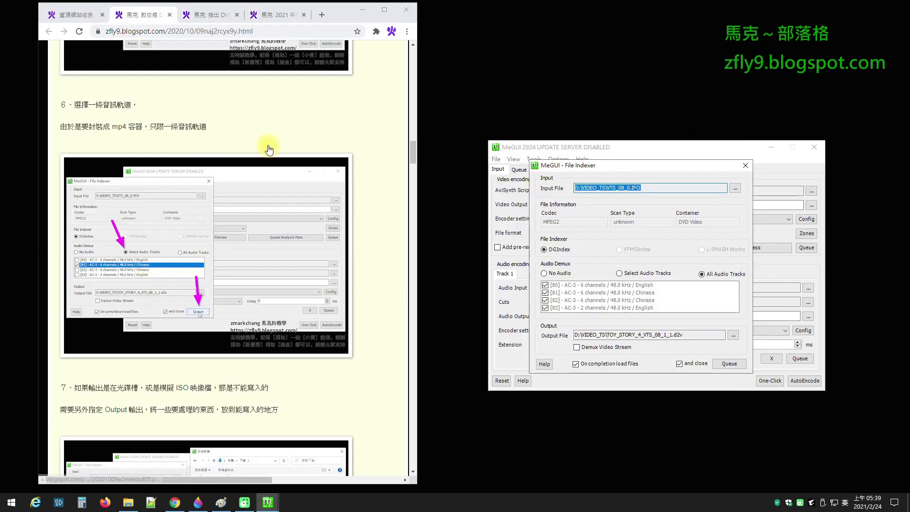
{"action": "left_click", "coordinate": [619, 273]}
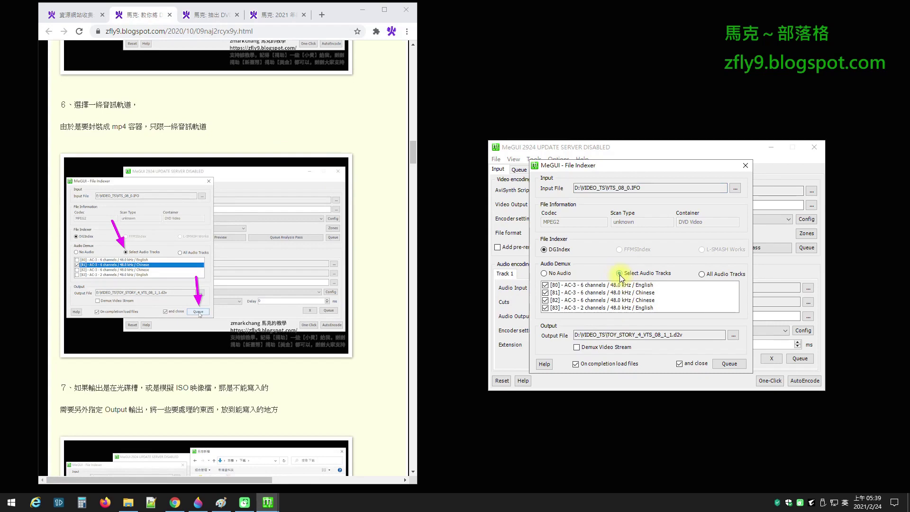
{"action": "left_click", "coordinate": [569, 294]}
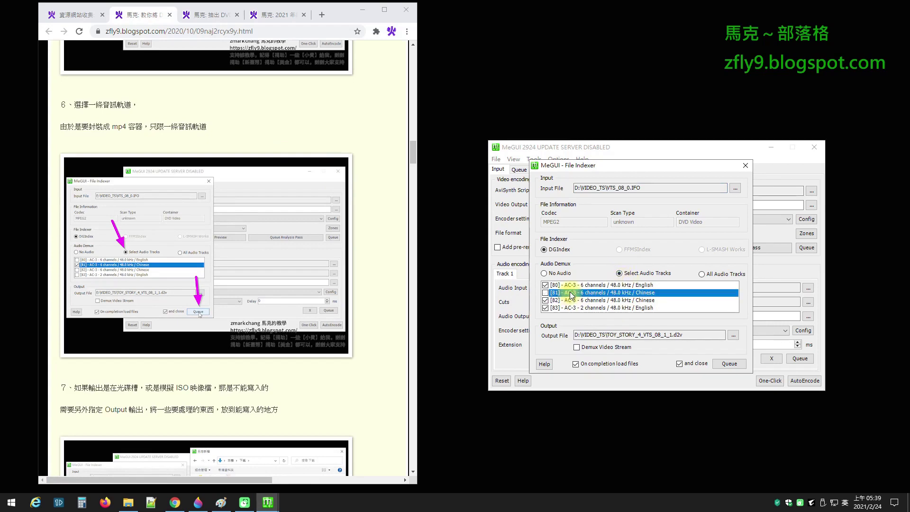
{"action": "left_click", "coordinate": [577, 300]}
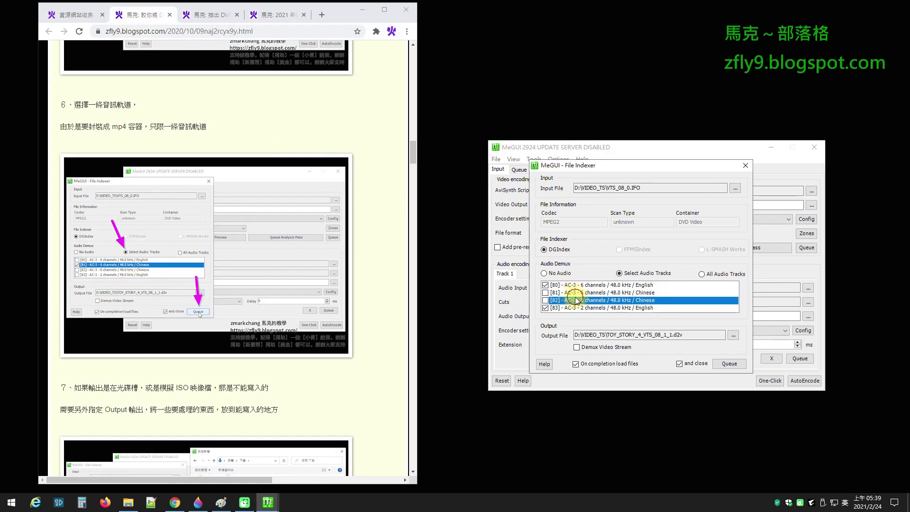
{"action": "left_click", "coordinate": [576, 293]}
{"action": "left_click", "coordinate": [580, 302]}
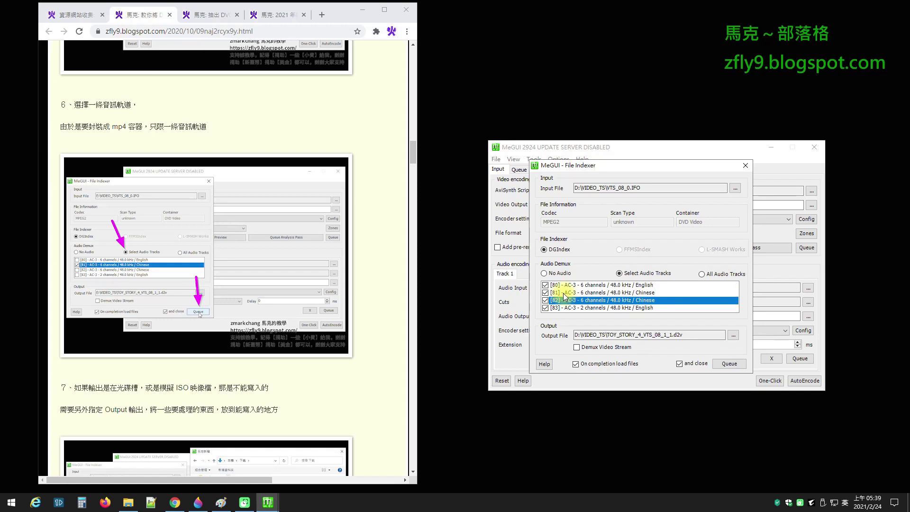
Leave only the two 6-channel Chinese audio tracks, [81] and [82], enabled for demuxing.
{"action": "left_click", "coordinate": [588, 293]}
{"action": "left_click", "coordinate": [588, 300]}
{"action": "left_click", "coordinate": [546, 285]}
{"action": "left_click", "coordinate": [549, 308]}
{"action": "left_click", "coordinate": [548, 293]}
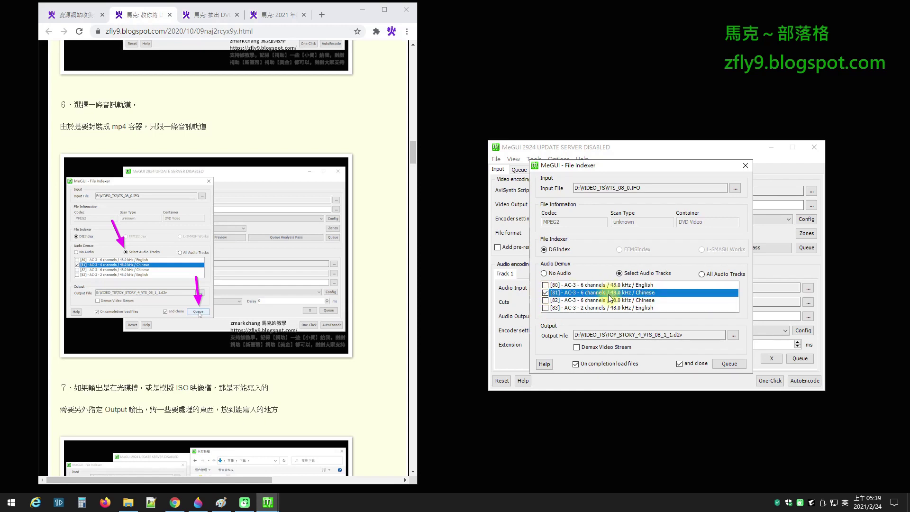
{"action": "left_click", "coordinate": [547, 300]}
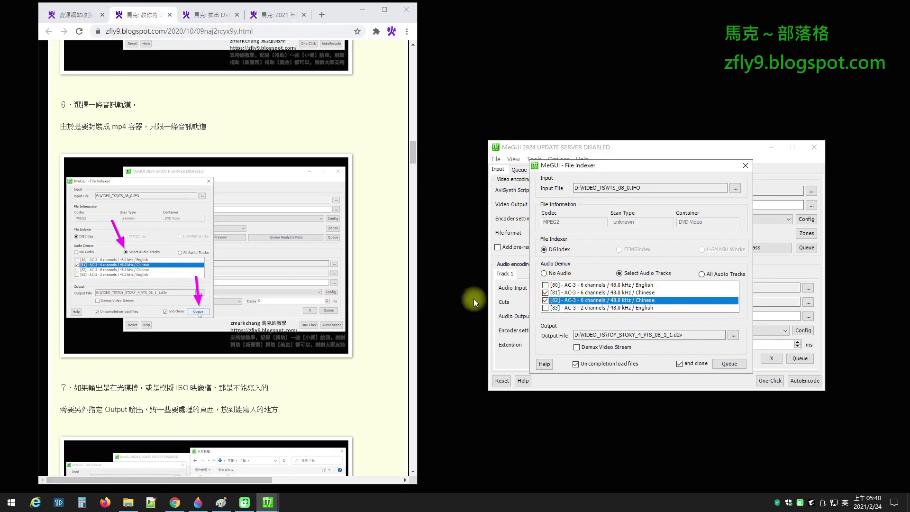
Try to queue the indexing job with its output file on the DVD drive.
{"action": "scroll", "coordinate": [270, 256], "scroll_direction": "down", "scroll_amount": 5}
{"action": "left_click", "coordinate": [729, 364]}
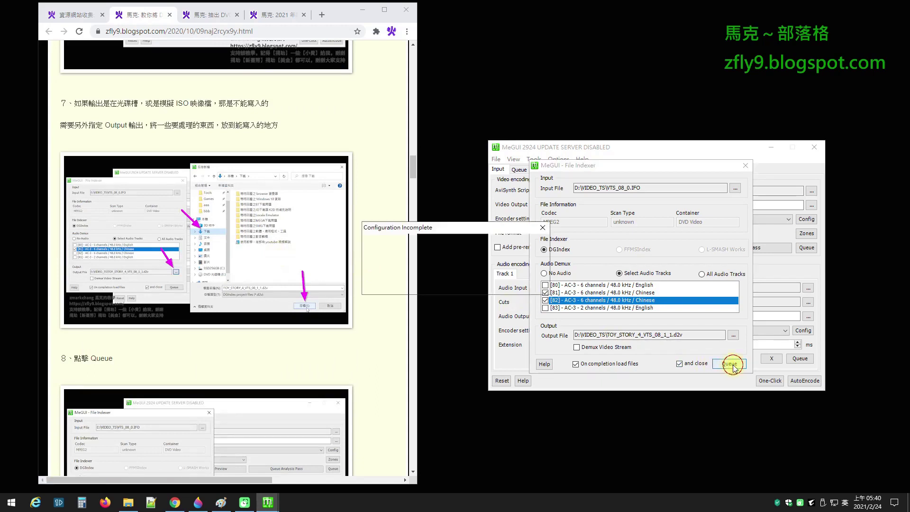
{"action": "left_click", "coordinate": [519, 283]}
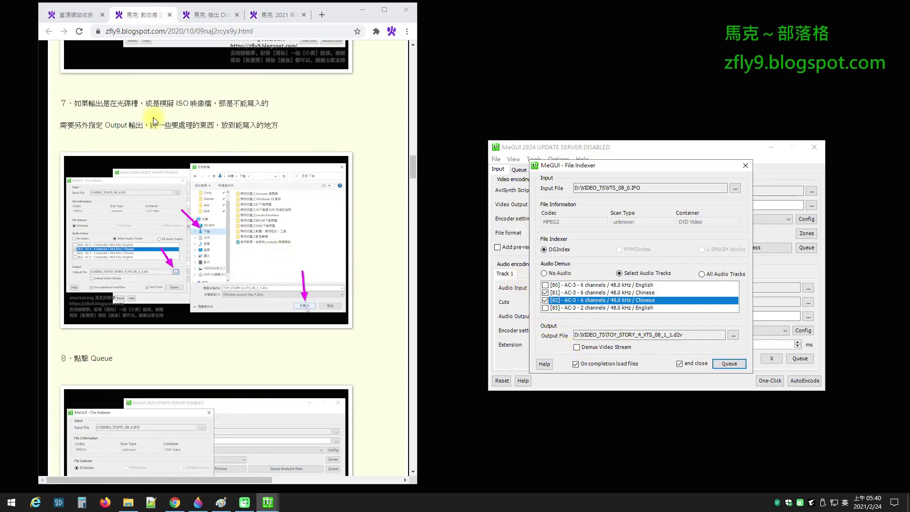
Highlight the tutorial's step 7 text about sending the output to a writable location.
{"action": "left_click", "coordinate": [56, 104]}
{"action": "left_click_drag", "start_coordinate": [91, 107], "coordinate": [304, 127]}
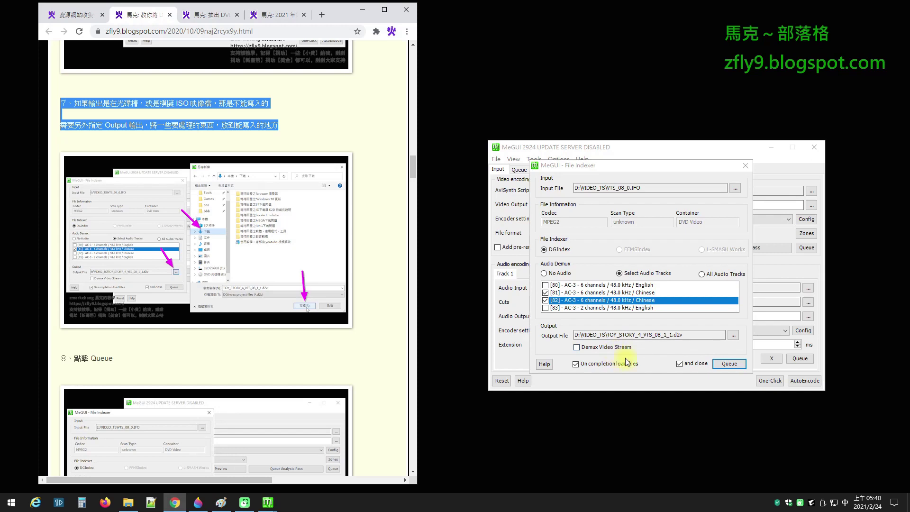
Set the indexer's output file to TOY_STORY_4_VTS_08_1_122.d2v in the Downloads folder.
{"action": "left_click", "coordinate": [733, 337]}
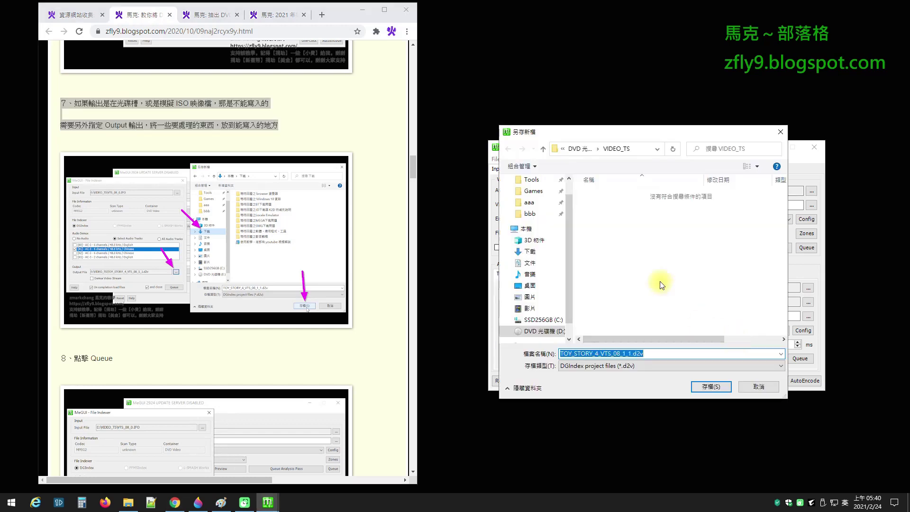
{"action": "left_click", "coordinate": [530, 252]}
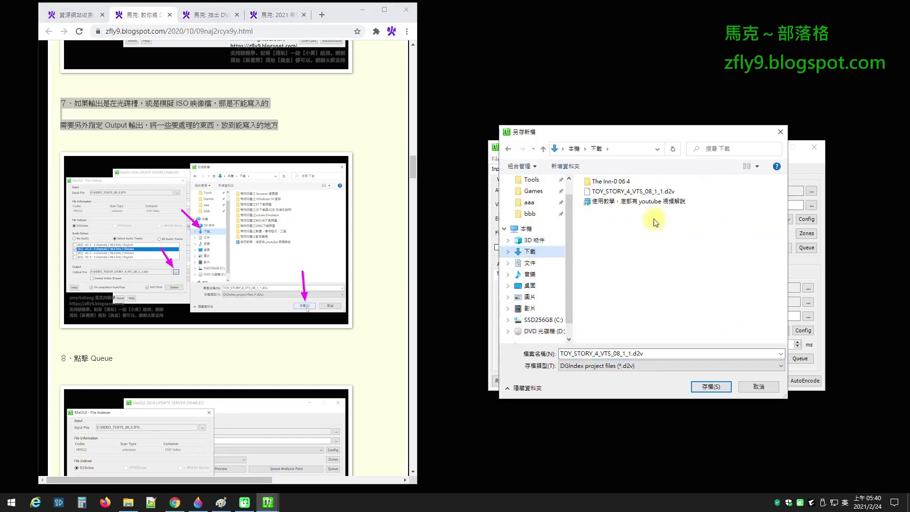
{"action": "left_click", "coordinate": [711, 387]}
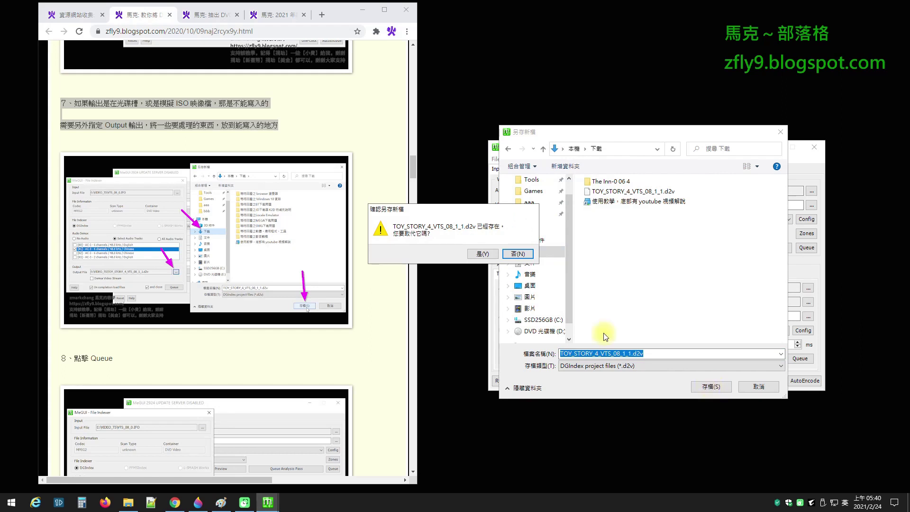
{"action": "left_click", "coordinate": [519, 255]}
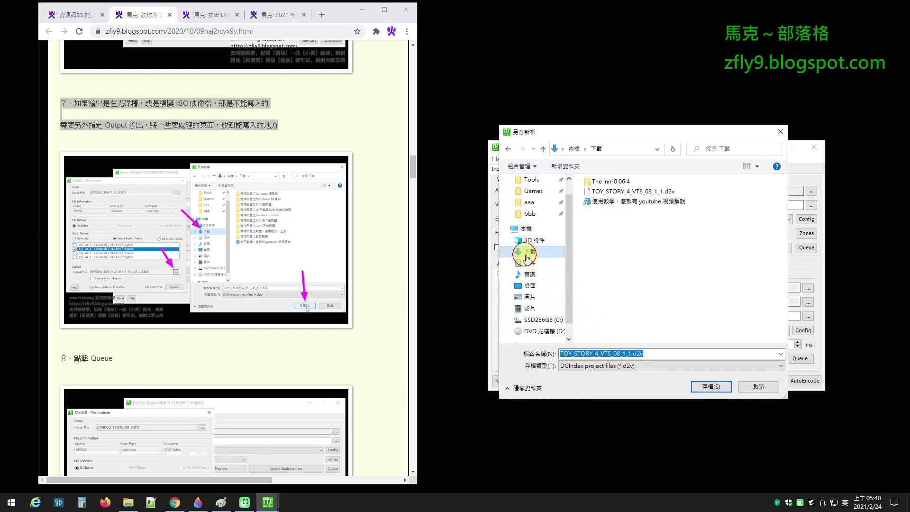
{"action": "left_click", "coordinate": [630, 354]}
{"action": "type", "text": "22"}
{"action": "left_click", "coordinate": [710, 386]}
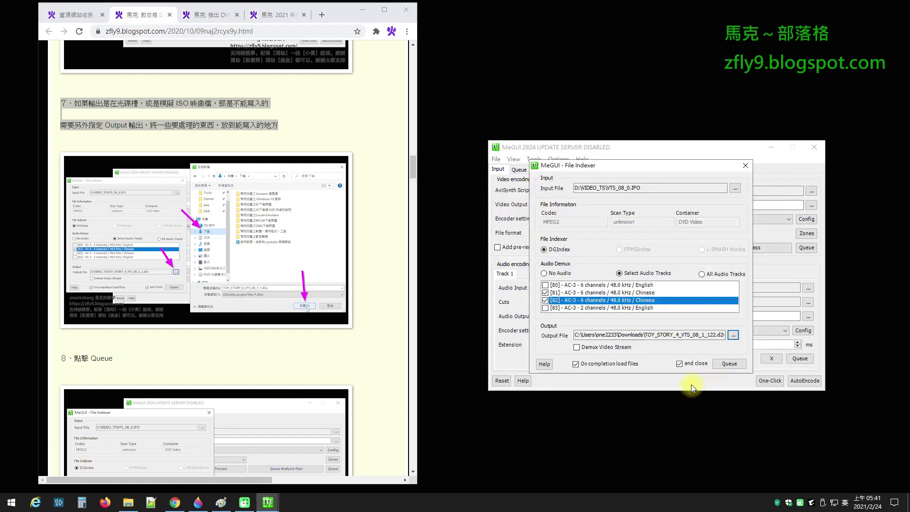
Queue the indexing job and move its status window over the MeGUI main window.
{"action": "left_click", "coordinate": [719, 365]}
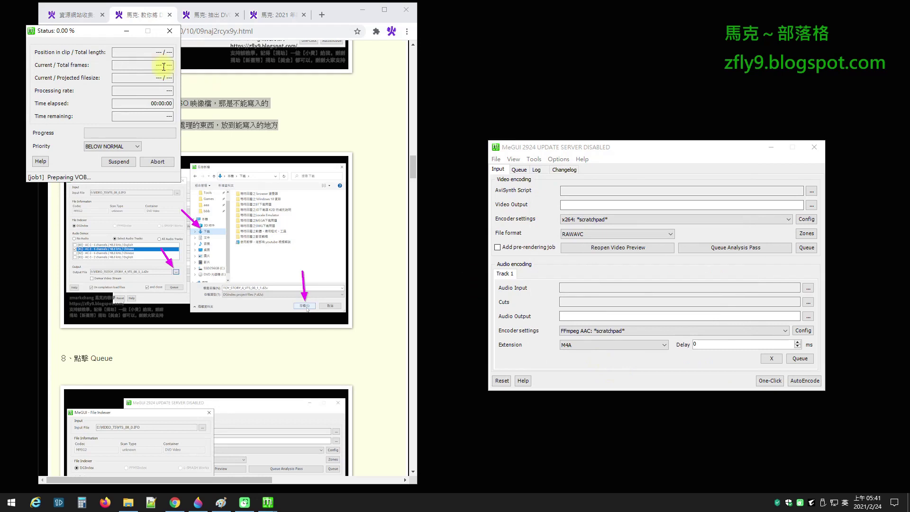
{"action": "left_click_drag", "start_coordinate": [87, 31], "coordinate": [632, 190]}
Highlight the words 能寫入 in the tutorial's step 7 text.
{"action": "left_click", "coordinate": [281, 103]}
{"action": "double_click", "coordinate": [250, 125]}
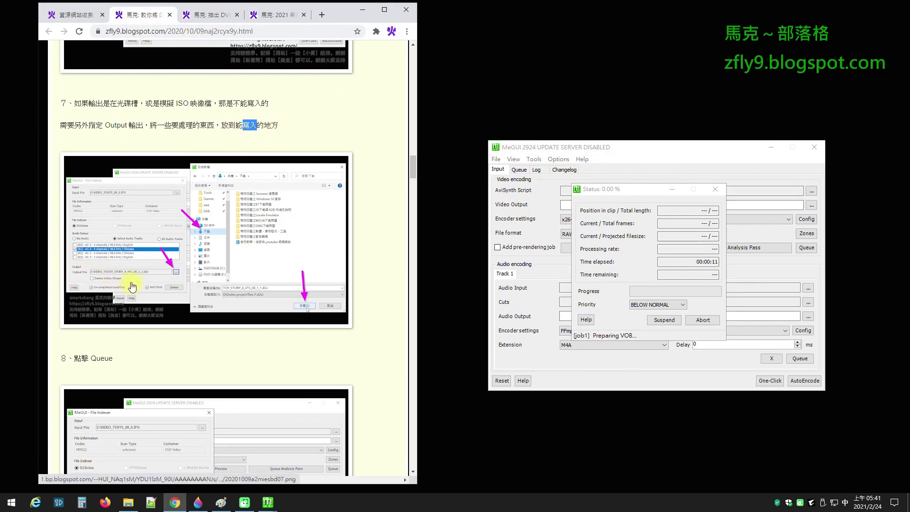
{"action": "left_click", "coordinate": [255, 124]}
{"action": "left_click_drag", "start_coordinate": [236, 124], "coordinate": [235, 125]}
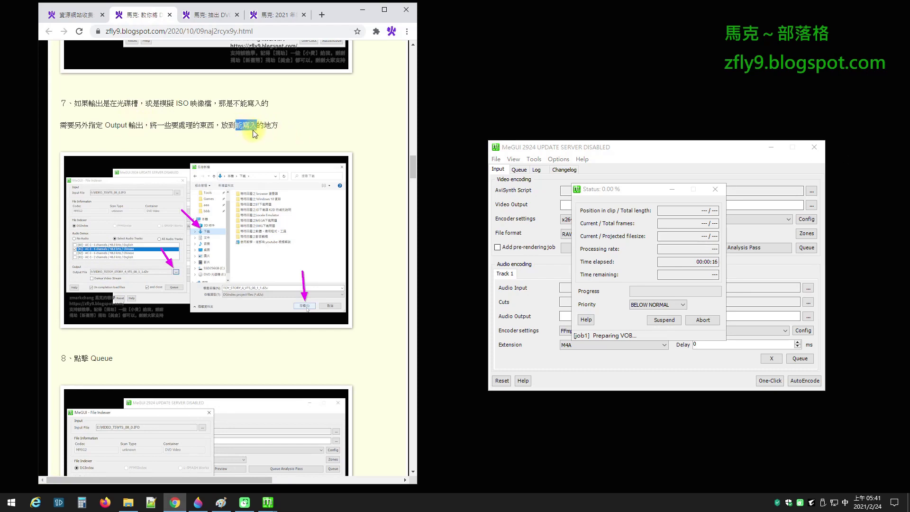
Read the tutorial's step 8 and its waiting stage, and check the indexing job in MeGUI's job queue.
{"action": "scroll", "coordinate": [275, 142], "scroll_direction": "down", "scroll_amount": 6}
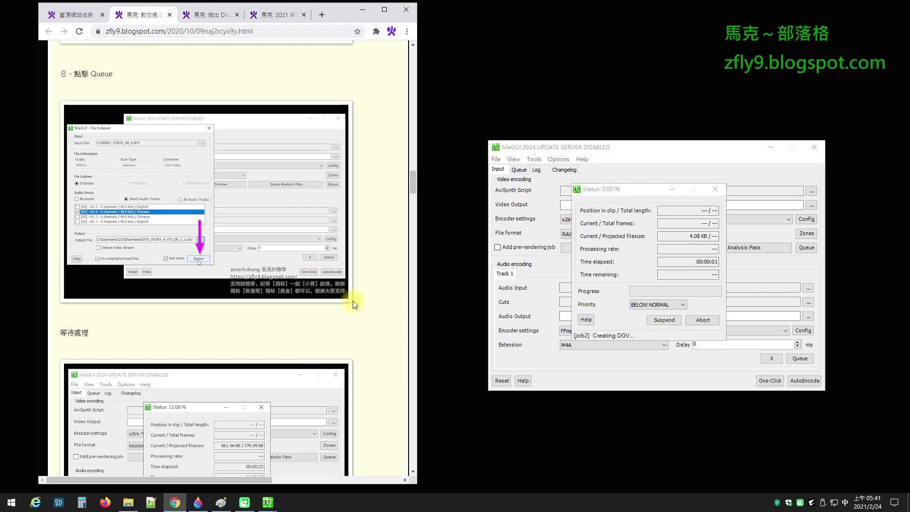
{"action": "scroll", "coordinate": [304, 270], "scroll_direction": "down", "scroll_amount": 4}
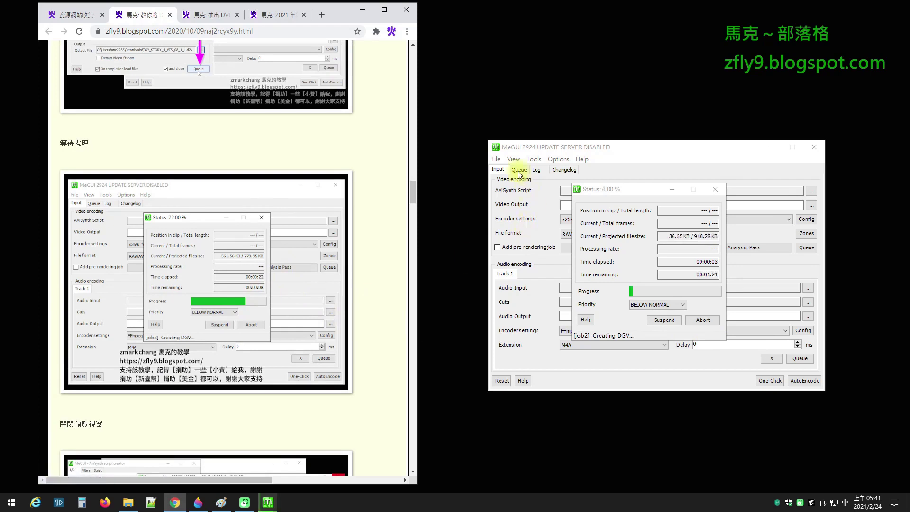
{"action": "left_click", "coordinate": [519, 169]}
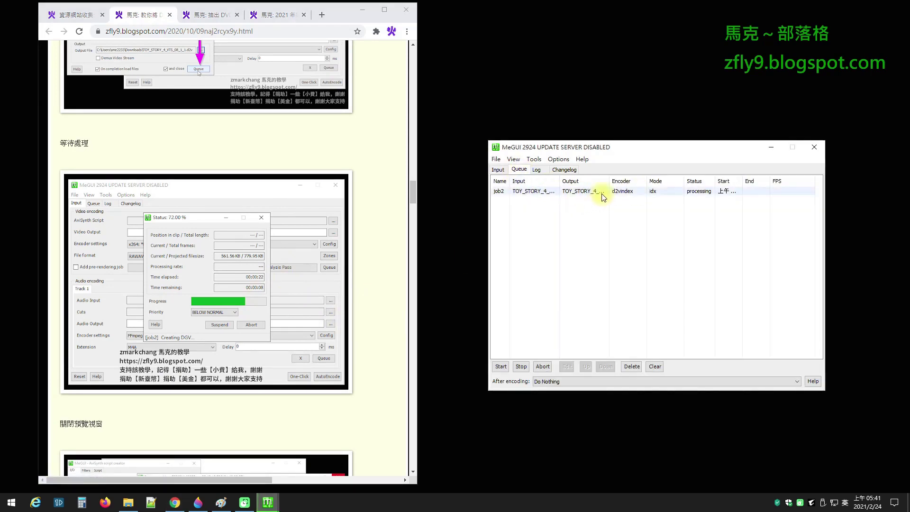
{"action": "left_click", "coordinate": [498, 170]}
{"action": "left_click", "coordinate": [519, 170]}
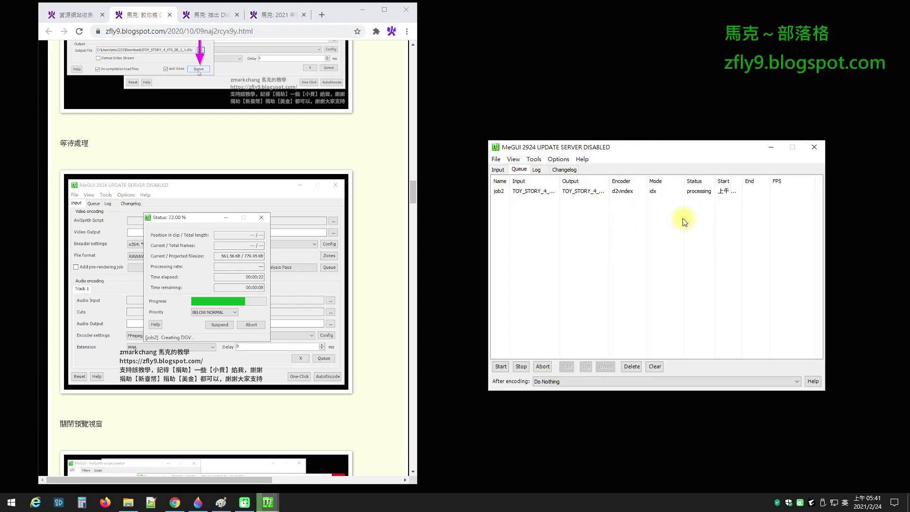
{"action": "left_click", "coordinate": [497, 170]}
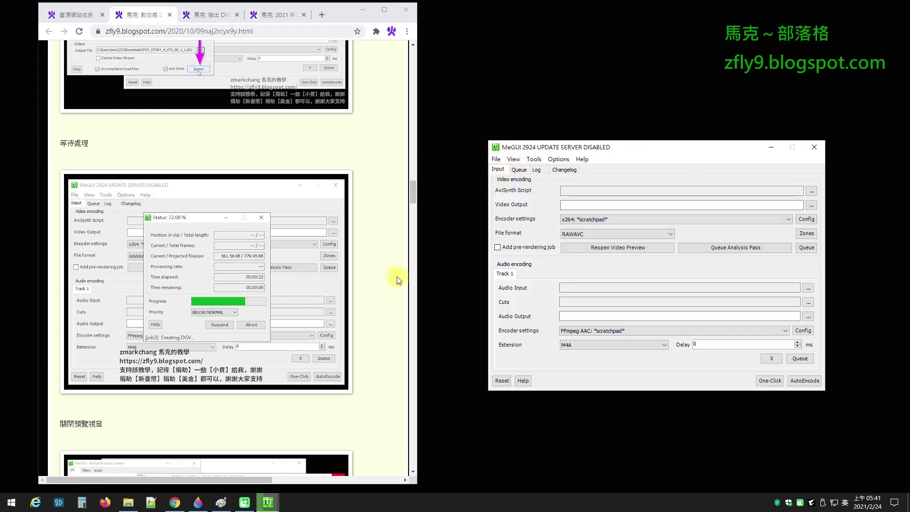
{"action": "left_click", "coordinate": [315, 463]}
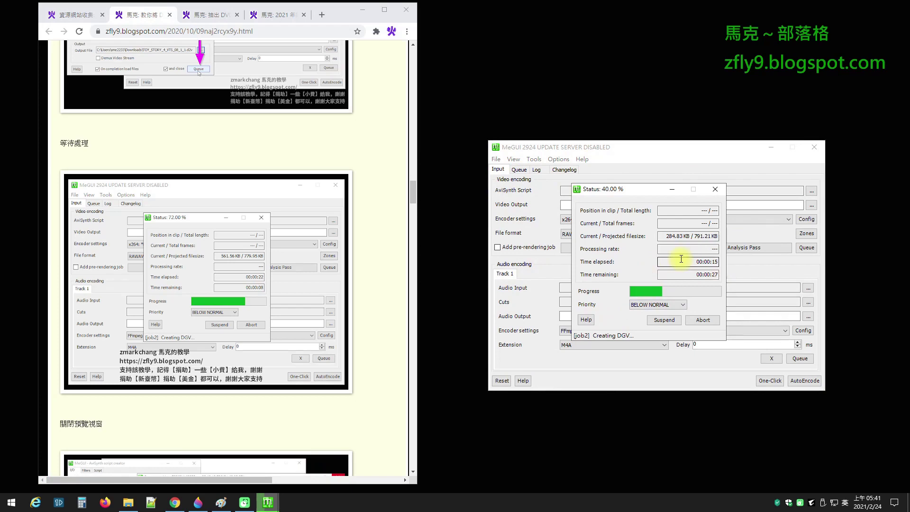
Highlight the file extensions of Track 2's audio input and output, and show Track 1's audio settings.
{"action": "scroll", "coordinate": [283, 191], "scroll_direction": "down", "scroll_amount": 7}
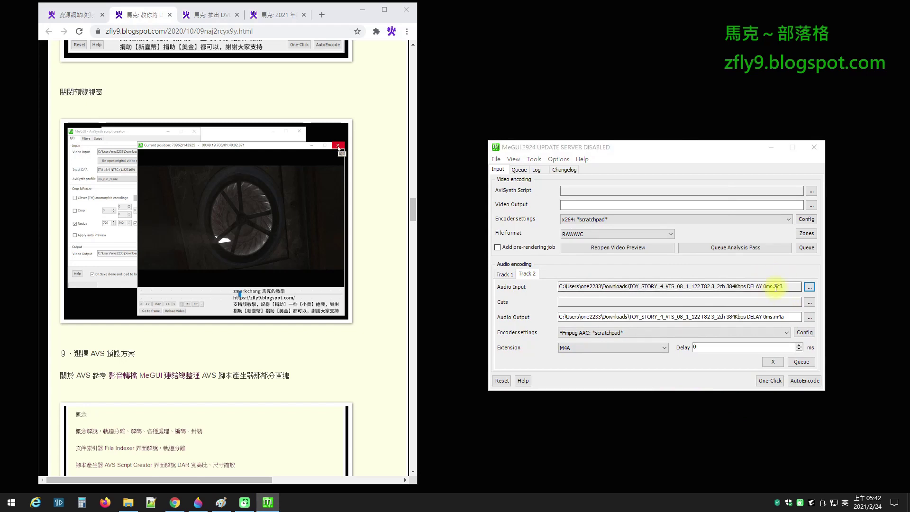
{"action": "left_click_drag", "start_coordinate": [773, 286], "coordinate": [788, 285]}
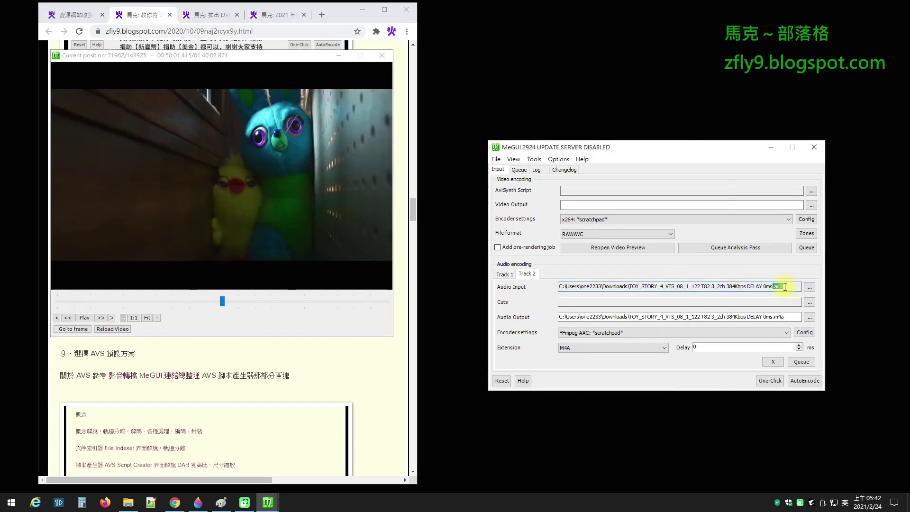
{"action": "left_click_drag", "start_coordinate": [770, 316], "coordinate": [792, 316]}
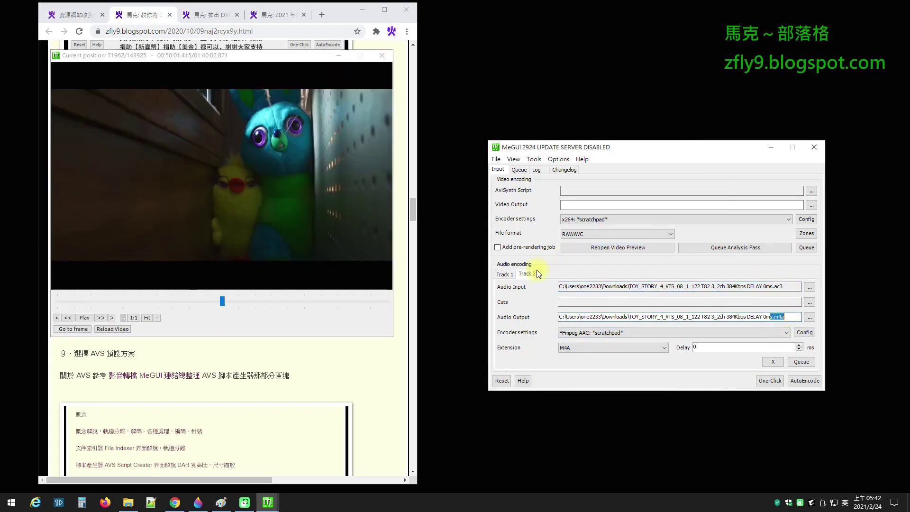
{"action": "left_click", "coordinate": [505, 276]}
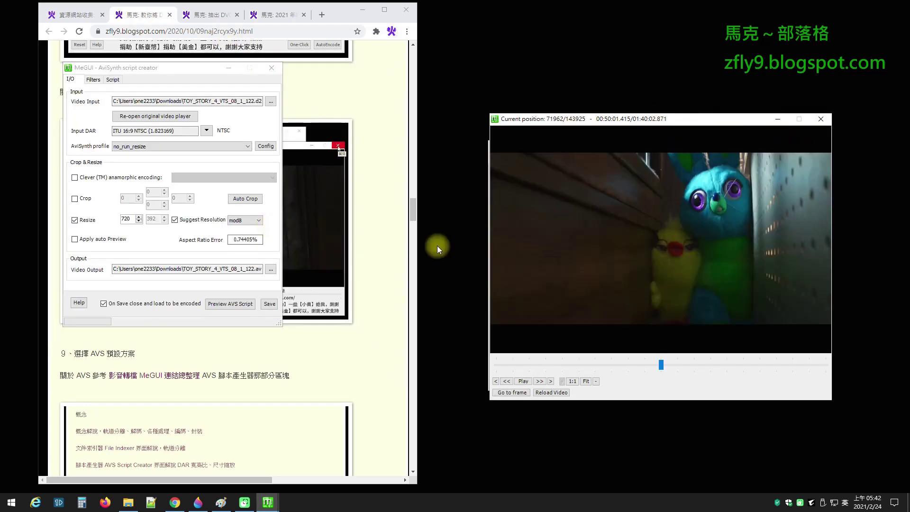
Highlight the tutorial's 關閉預覽視窗 instruction, close the video preview, and move the AviSynth script creator over the MeGUI main window.
{"action": "left_click", "coordinate": [396, 247]}
{"action": "scroll", "coordinate": [345, 219], "scroll_direction": "up", "scroll_amount": 1}
{"action": "left_click_drag", "start_coordinate": [122, 137], "coordinate": [60, 138]}
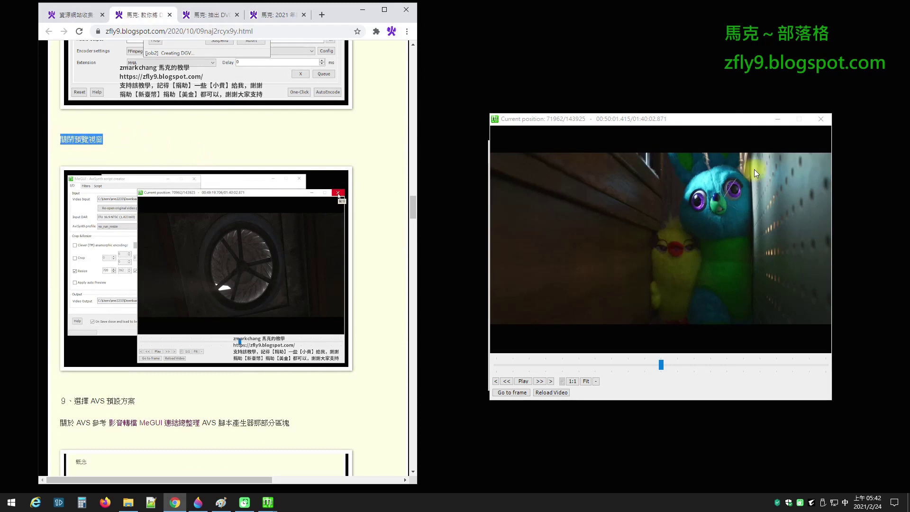
{"action": "left_click", "coordinate": [821, 119]}
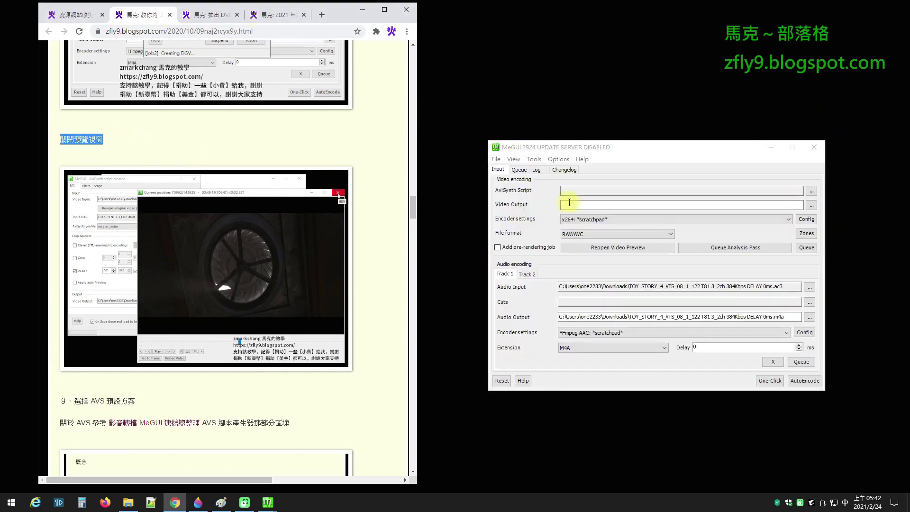
{"action": "left_click", "coordinate": [362, 10]}
{"action": "left_click_drag", "start_coordinate": [179, 67], "coordinate": [685, 136]}
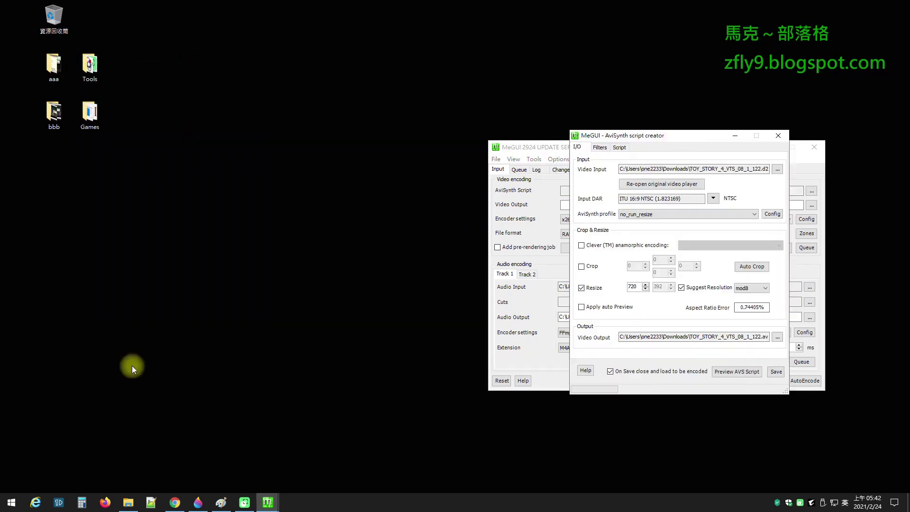
Open the Downloads folder maximized in File Explorer and select the demuxed TOY_STORY_4_VTS_08_1_122 T81 AC3 file.
{"action": "left_click", "coordinate": [127, 505]}
{"action": "left_click", "coordinate": [503, 246]}
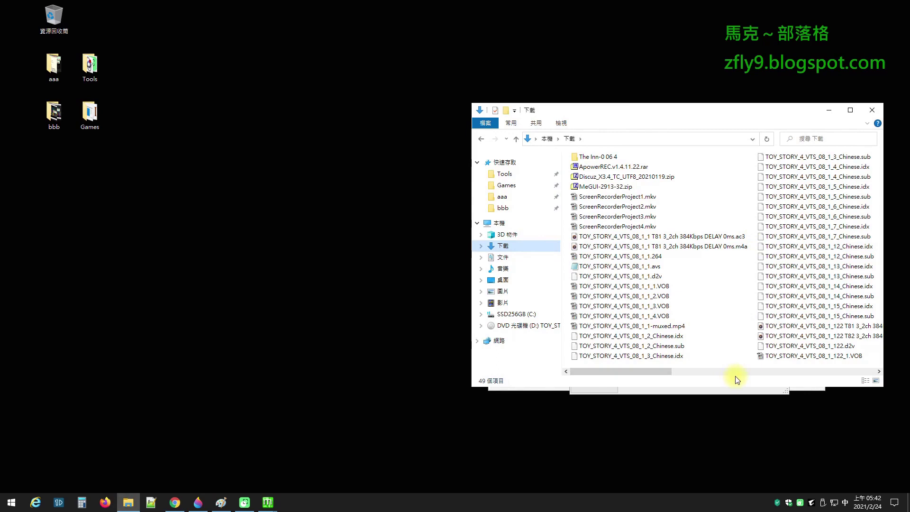
{"action": "key", "text": "super+Up"}
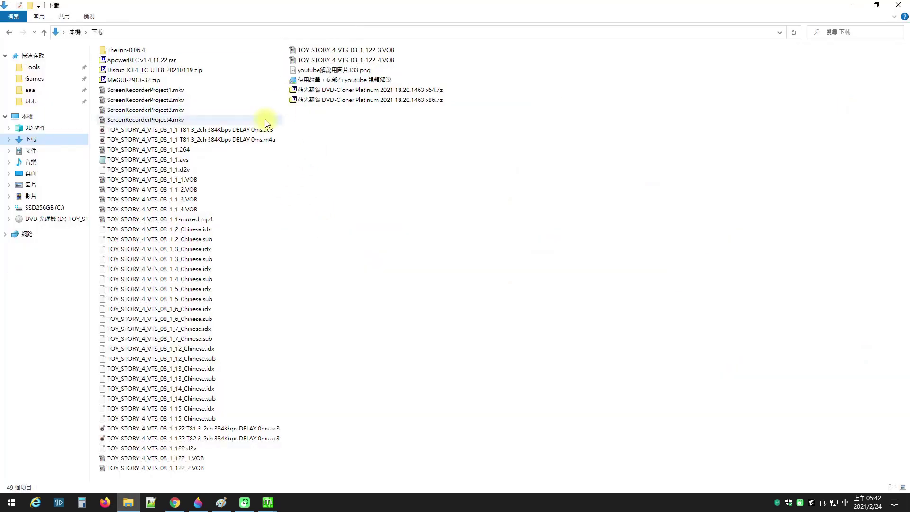
{"action": "left_click", "coordinate": [266, 431]}
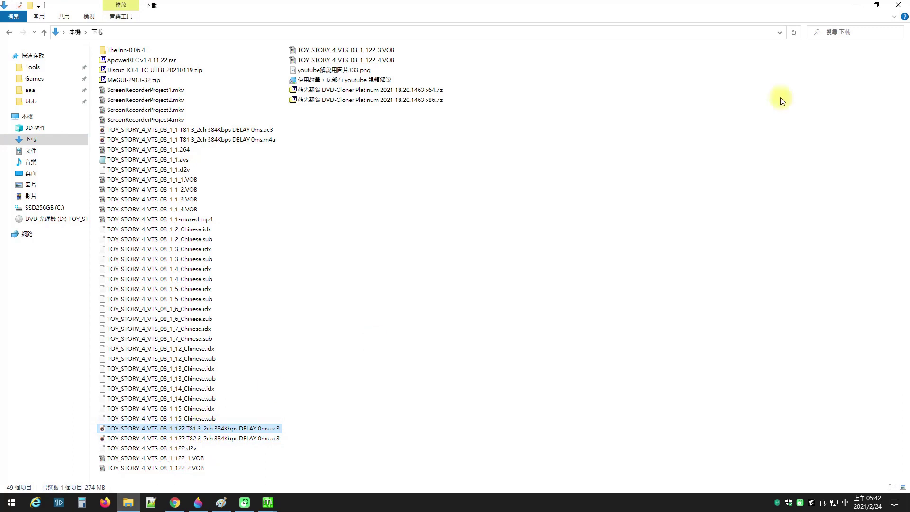
Restore the Downloads window, resize it to fit the full file names, and select the TOY_STORY_4_VTS_08_1_122 T82 AC3 file.
{"action": "left_click", "coordinate": [876, 4]}
{"action": "left_click_drag", "start_coordinate": [697, 107], "coordinate": [532, 91]}
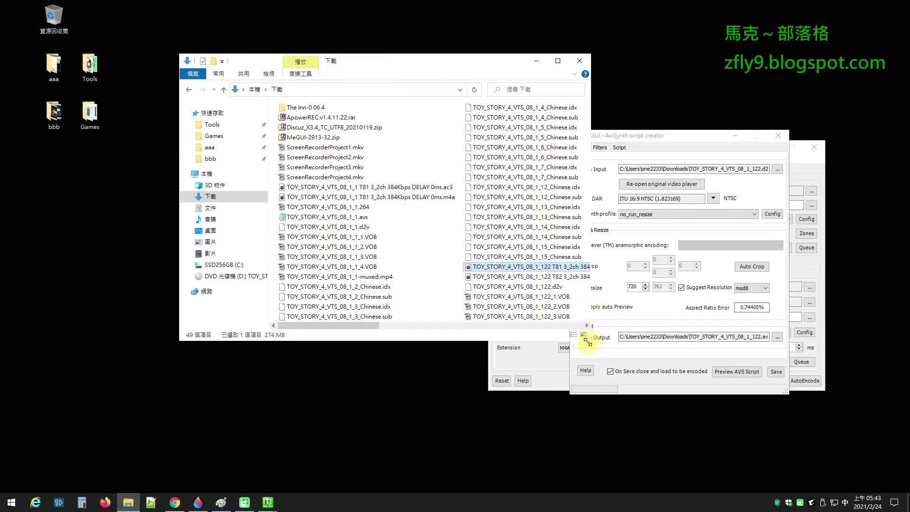
{"action": "left_click_drag", "start_coordinate": [458, 63], "coordinate": [345, 56]}
{"action": "left_click_drag", "start_coordinate": [479, 334], "coordinate": [570, 422]}
{"action": "left_click_drag", "start_coordinate": [417, 57], "coordinate": [567, 58]}
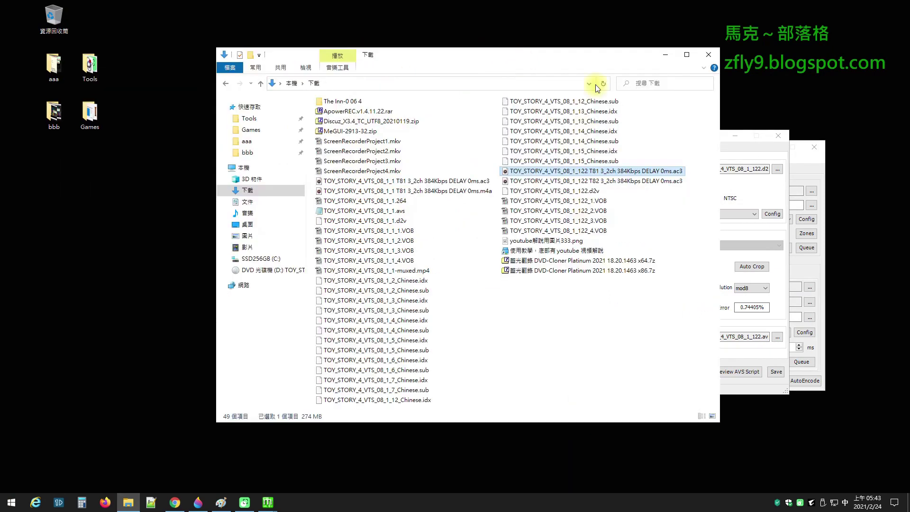
{"action": "left_click", "coordinate": [598, 181]}
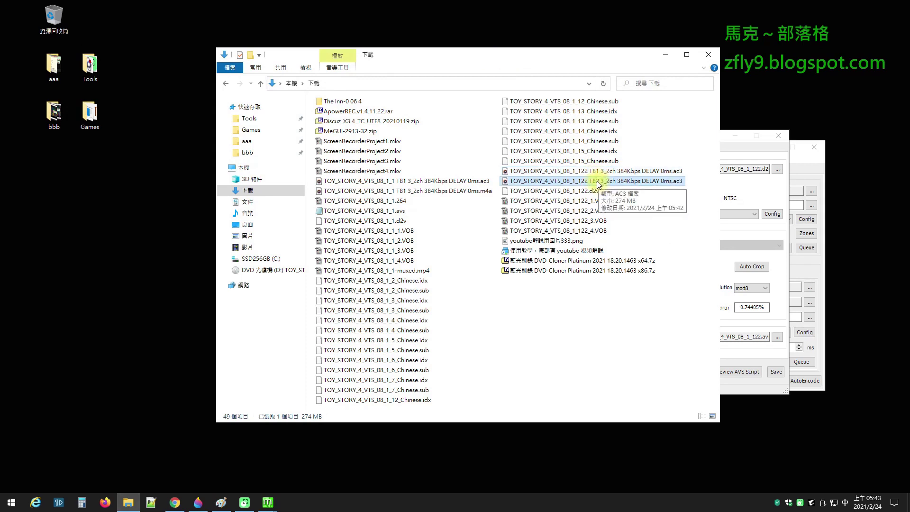
Switch to Chrome, open Google Translate in a new tab, and look up the Traditional Chinese translation of "track".
{"action": "left_click", "coordinate": [741, 156]}
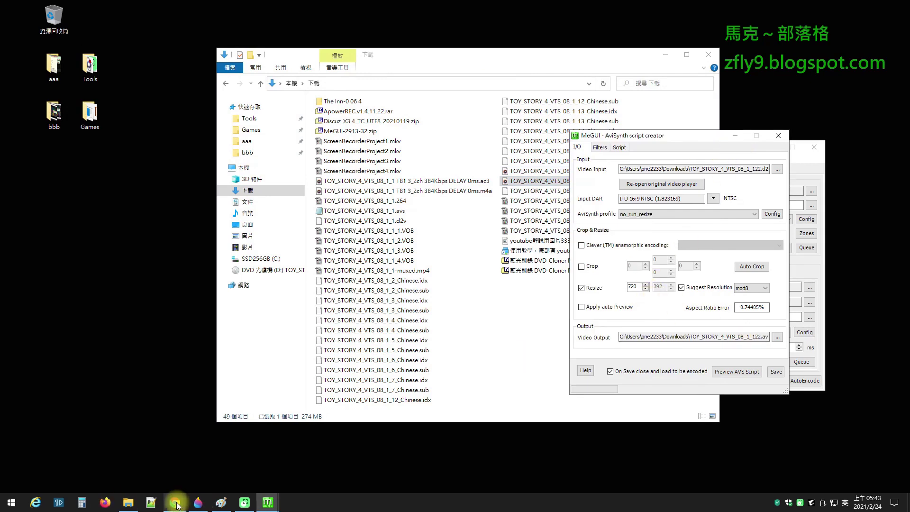
{"action": "mouse_move", "coordinate": [176, 505]}
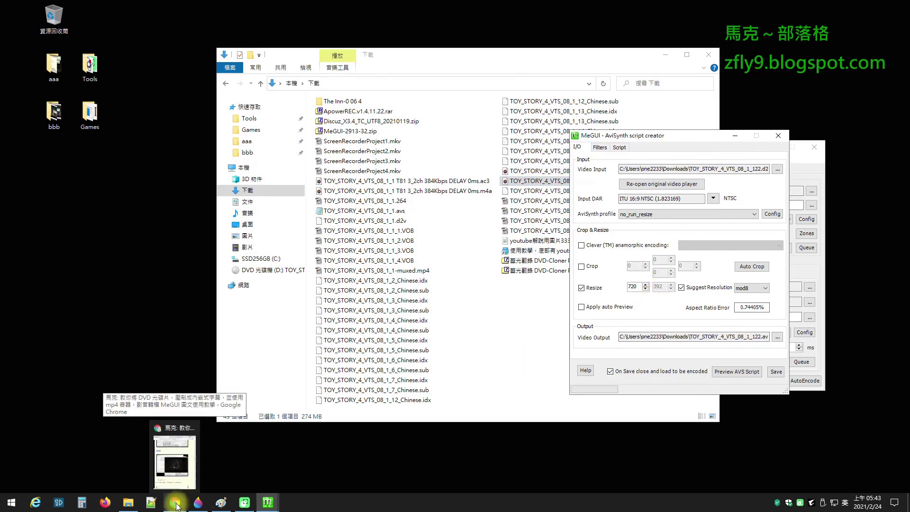
{"action": "left_click", "coordinate": [176, 503]}
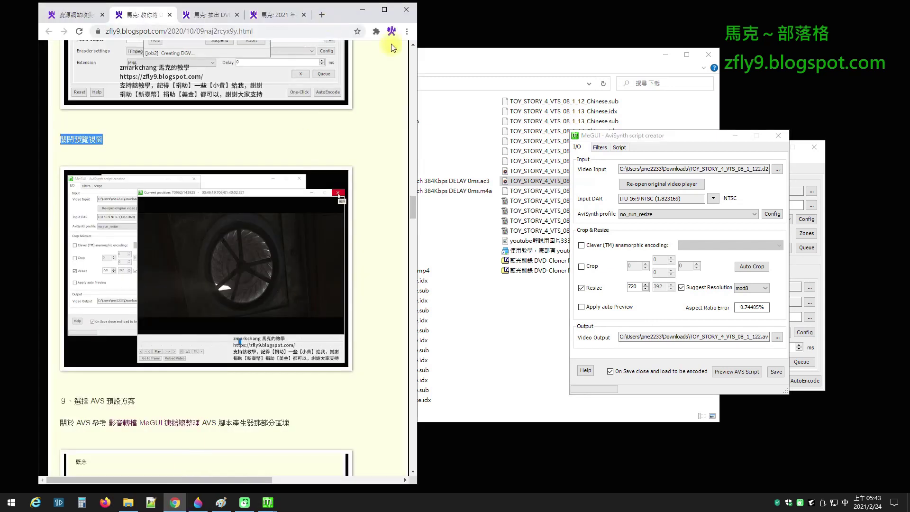
{"action": "left_click", "coordinate": [324, 13]}
{"action": "left_click", "coordinate": [238, 248]}
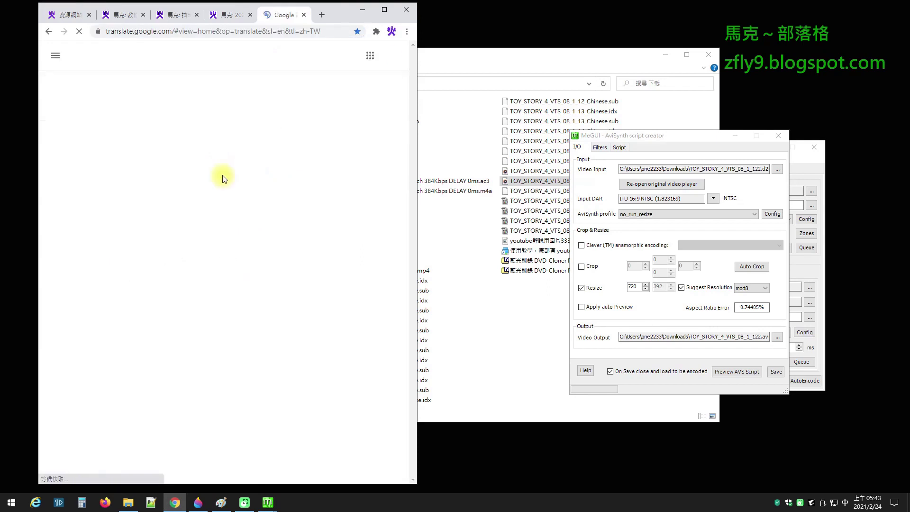
{"action": "type", "text": "ta"}
{"action": "key", "text": "space"}
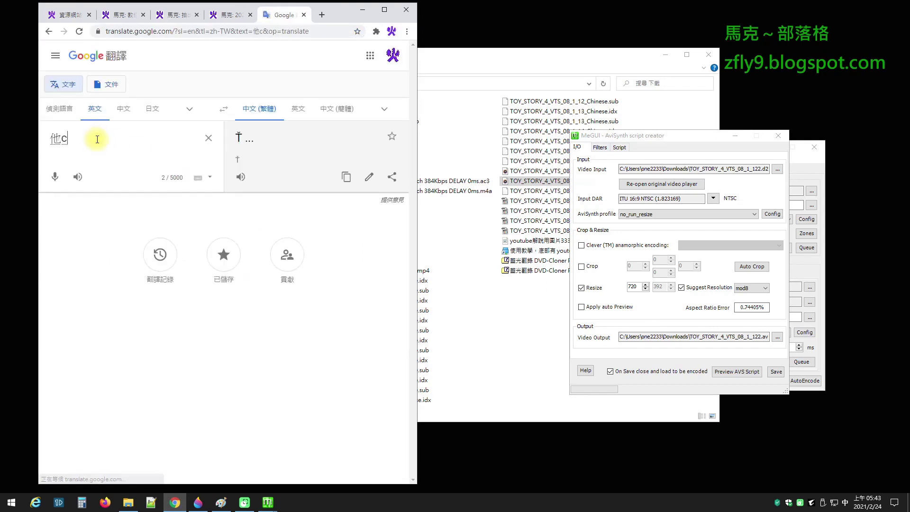
{"action": "key", "text": "ctrl+a"}
{"action": "key", "text": "shift"}
{"action": "type", "text": "track"}
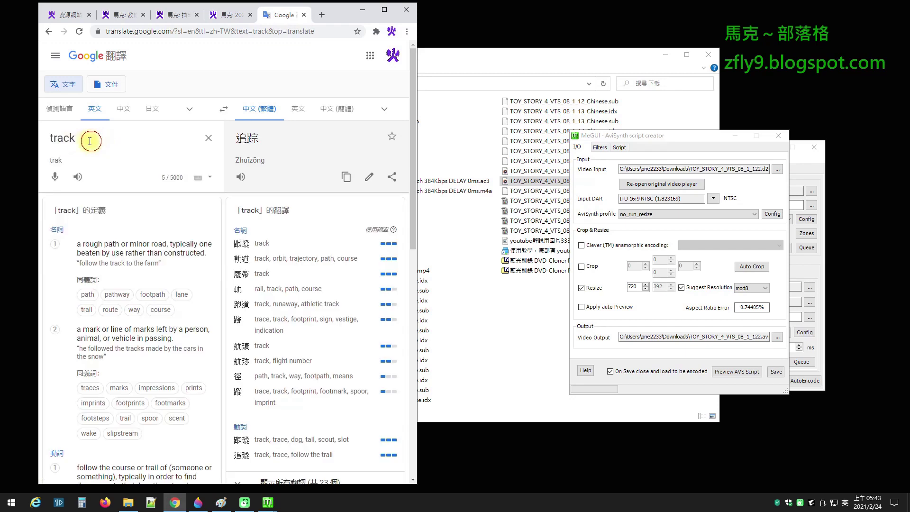
{"action": "key", "text": "ctrl+a"}
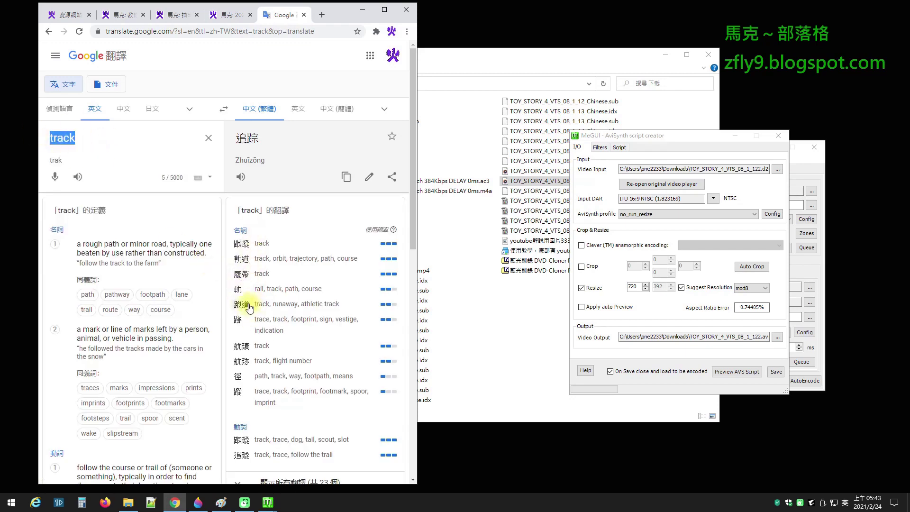
Return to the Downloads window, view the programs available for opening the T82 AC3 file, and select the T81 AC3 file.
{"action": "left_click", "coordinate": [136, 15]}
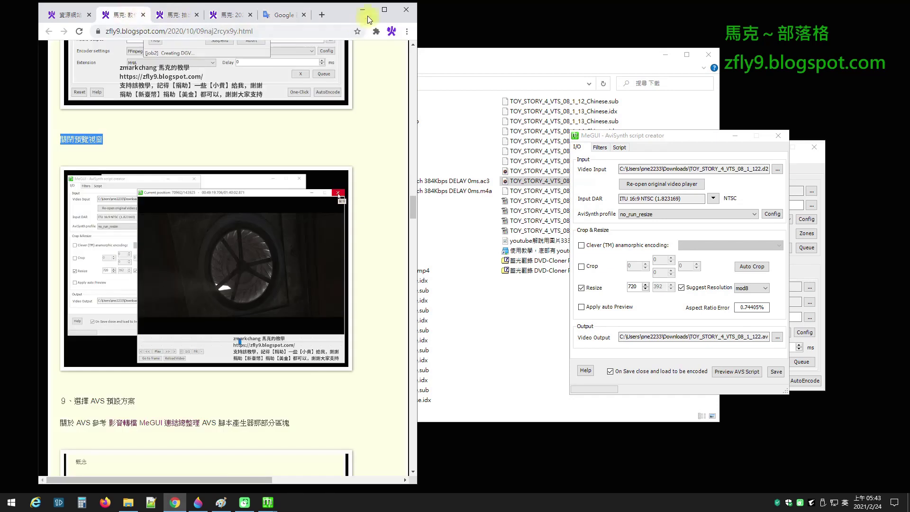
{"action": "left_click", "coordinate": [362, 10]}
{"action": "left_click", "coordinate": [521, 61]}
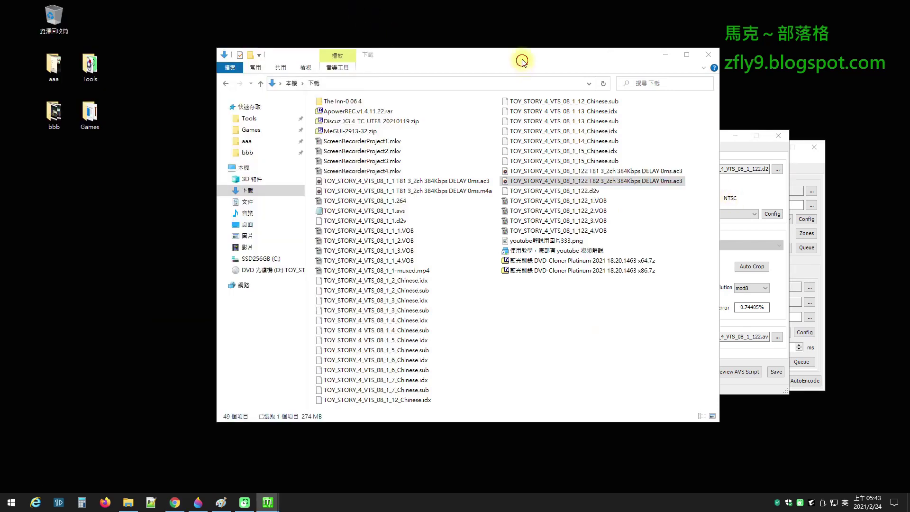
{"action": "right_click", "coordinate": [603, 184]}
{"action": "mouse_move", "coordinate": [659, 268]}
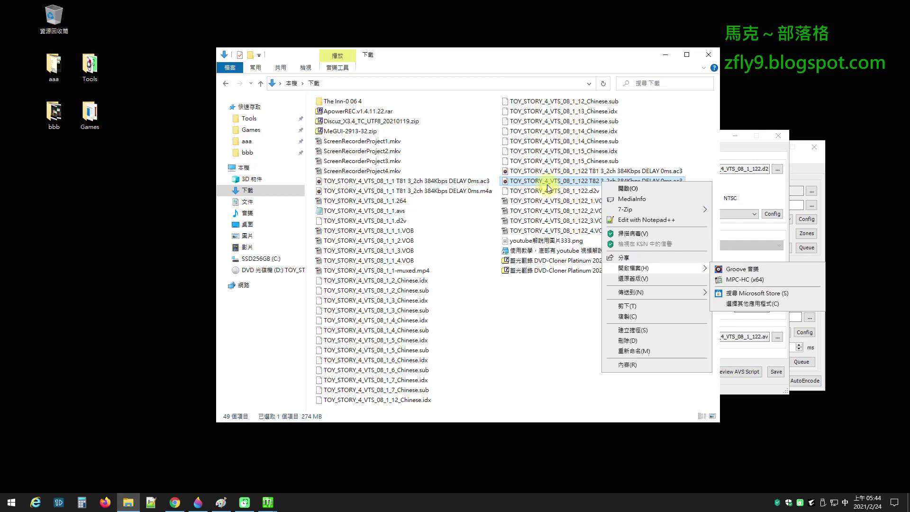
{"action": "left_click", "coordinate": [562, 310]}
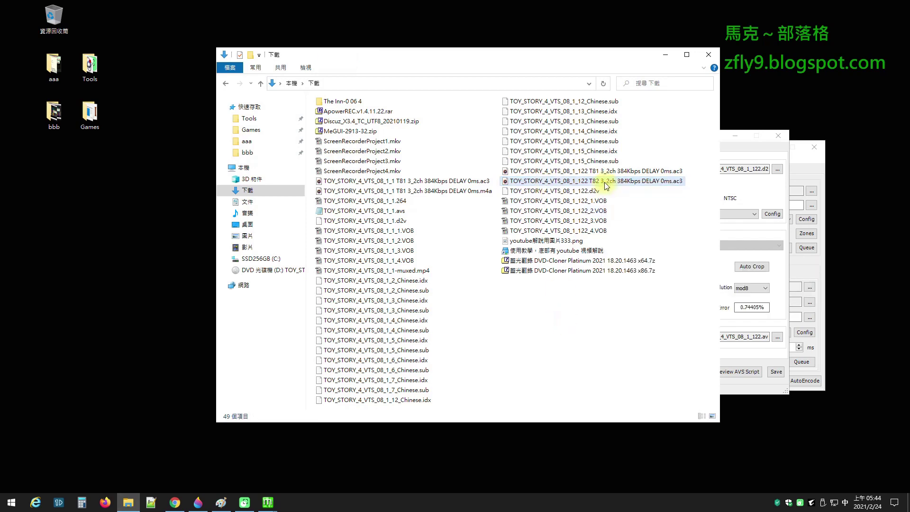
{"action": "left_click", "coordinate": [599, 173]}
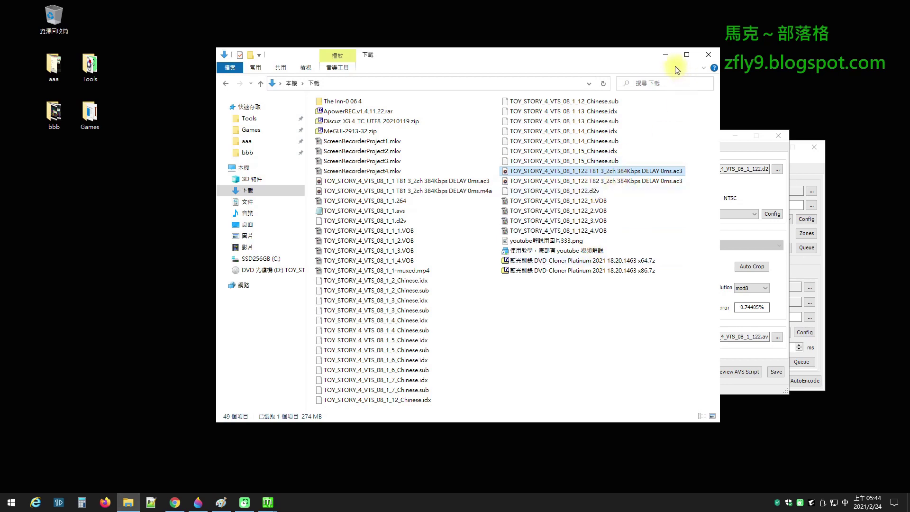
Minimize the Downloads window and compare the T81 and T82 audio input files of Track 1 and Track 2 in MeGUI.
{"action": "left_click", "coordinate": [665, 55]}
{"action": "left_click", "coordinate": [534, 158]}
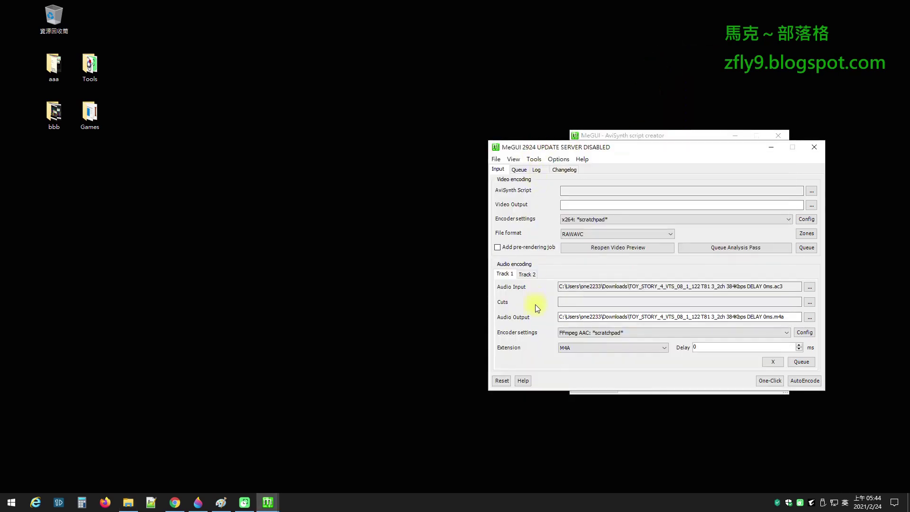
{"action": "left_click", "coordinate": [709, 287]}
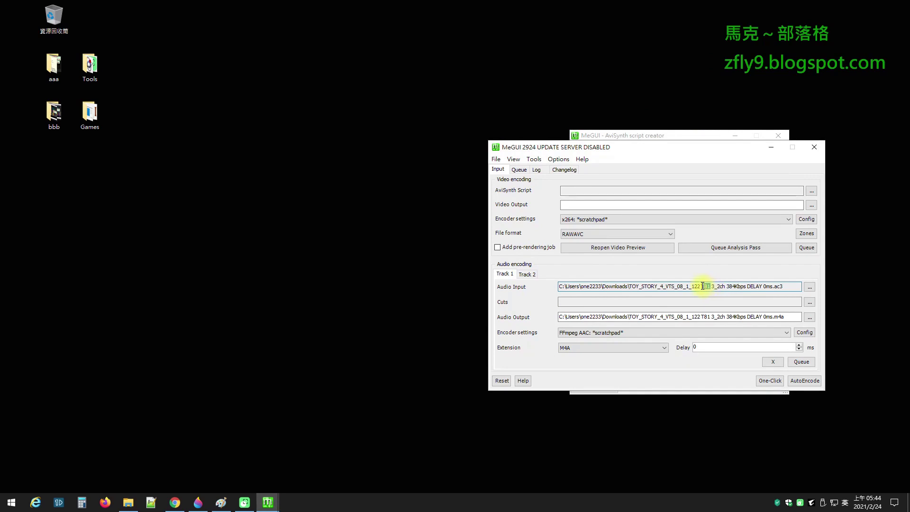
{"action": "left_click", "coordinate": [527, 274]}
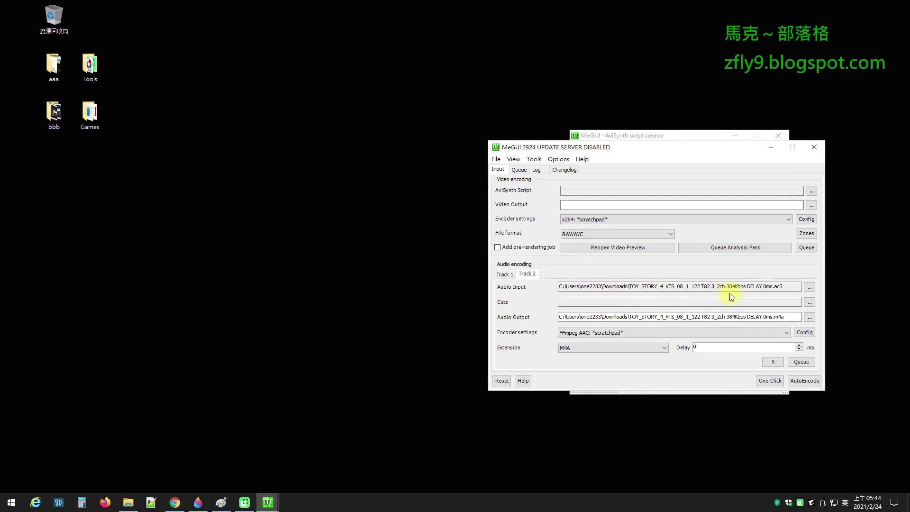
{"action": "left_click", "coordinate": [505, 275]}
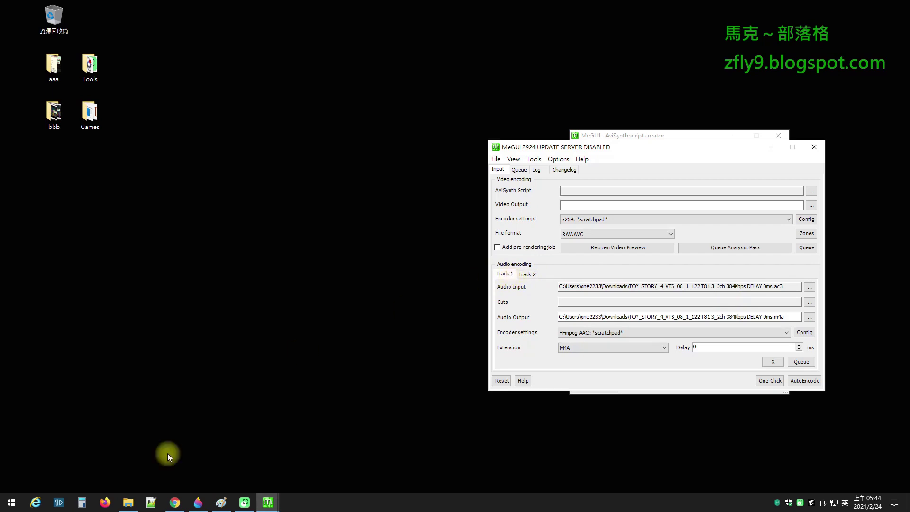
Switch to the Google Translate page in Chrome and play the English pronunciation of "track".
{"action": "left_click", "coordinate": [175, 502]}
{"action": "left_click", "coordinate": [279, 15]}
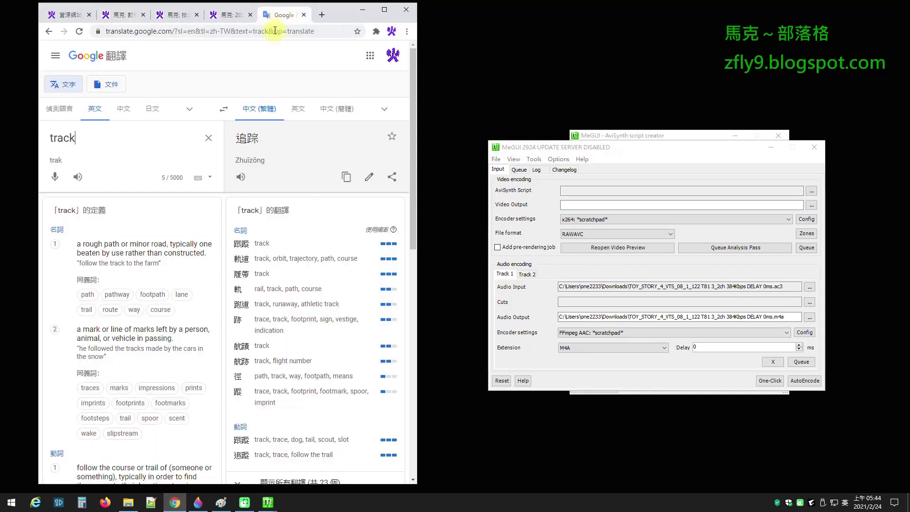
{"action": "left_click", "coordinate": [77, 176]}
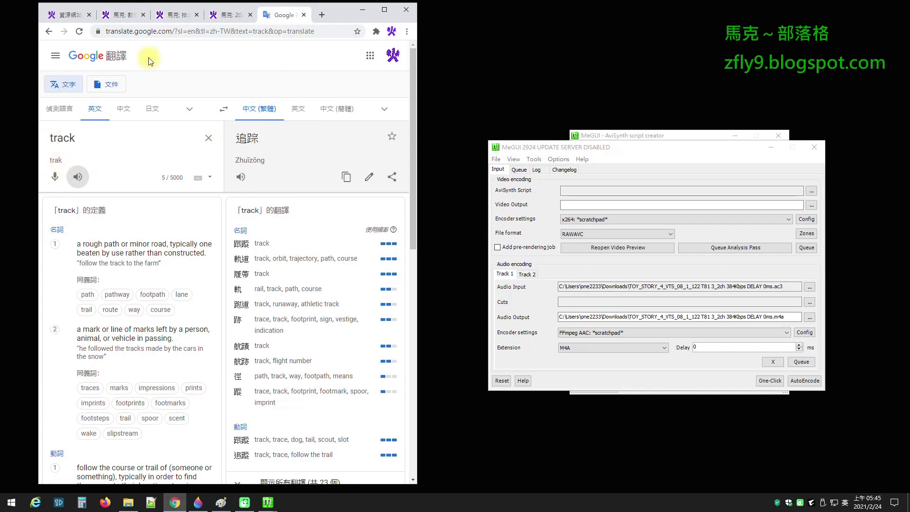
Return to the blog tutorial, find step 9 on choosing the AVS preset, and highlight "AVS" in its heading.
{"action": "left_click", "coordinate": [121, 15]}
{"action": "scroll", "coordinate": [375, 199], "scroll_direction": "down", "scroll_amount": 5}
{"action": "scroll", "coordinate": [384, 185], "scroll_direction": "down", "scroll_amount": 2}
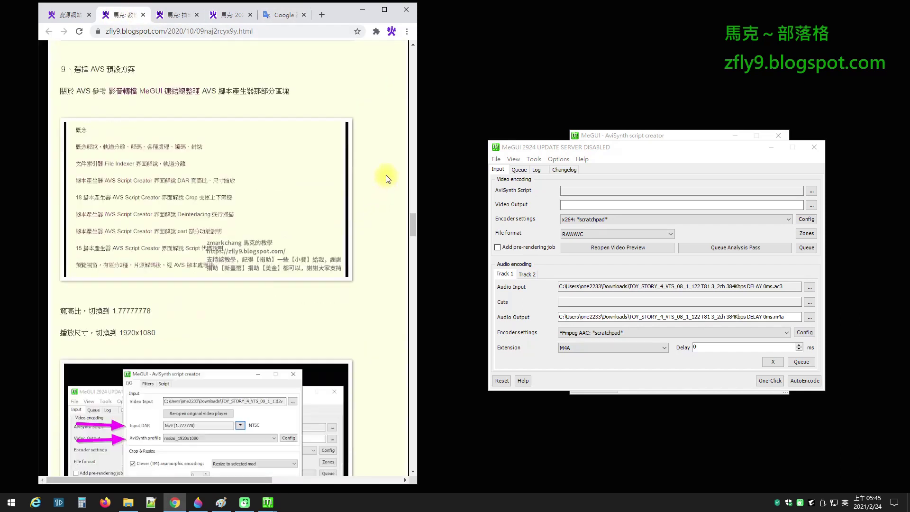
{"action": "scroll", "coordinate": [389, 175], "scroll_direction": "up", "scroll_amount": 2}
{"action": "left_click_drag", "start_coordinate": [91, 165], "coordinate": [109, 166]}
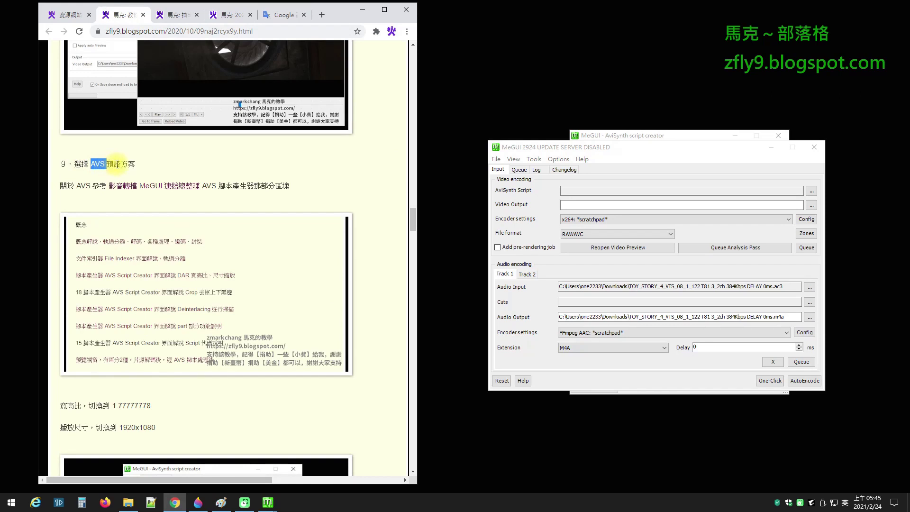
Switch to Paint, undo the last mark on the conversion flowchart, and clear the MeGUI windows away so the flowchart is unobstructed.
{"action": "left_click", "coordinate": [175, 503]}
{"action": "left_click", "coordinate": [221, 502]}
{"action": "key", "text": "ctrl+z"}
{"action": "left_click", "coordinate": [778, 159]}
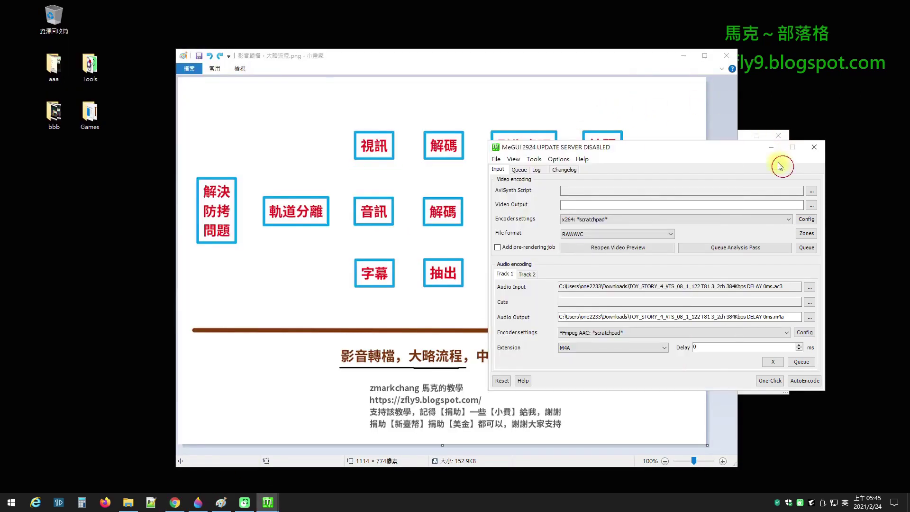
{"action": "left_click", "coordinate": [683, 55]}
{"action": "left_click", "coordinate": [715, 137]}
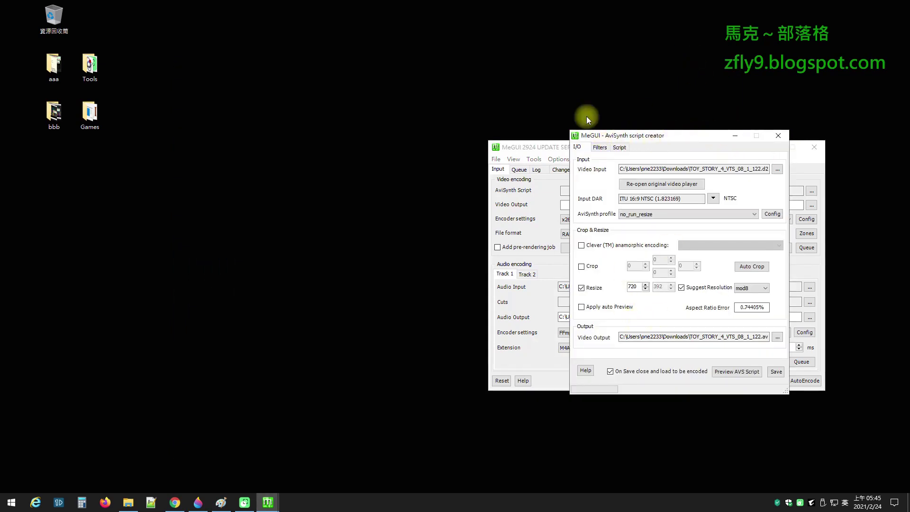
{"action": "left_click", "coordinate": [223, 503]}
{"action": "left_click", "coordinate": [223, 503]}
{"action": "left_click", "coordinate": [777, 136]}
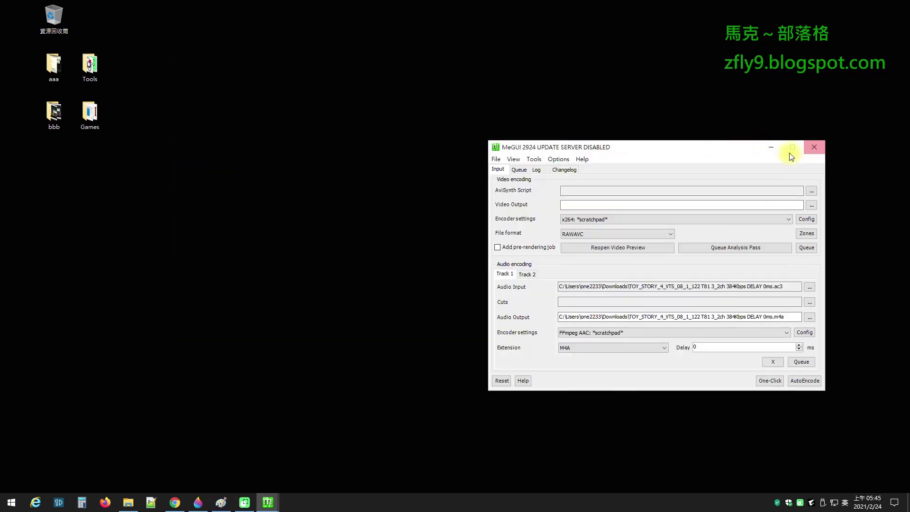
{"action": "left_click", "coordinate": [771, 147]}
{"action": "left_click", "coordinate": [221, 502]}
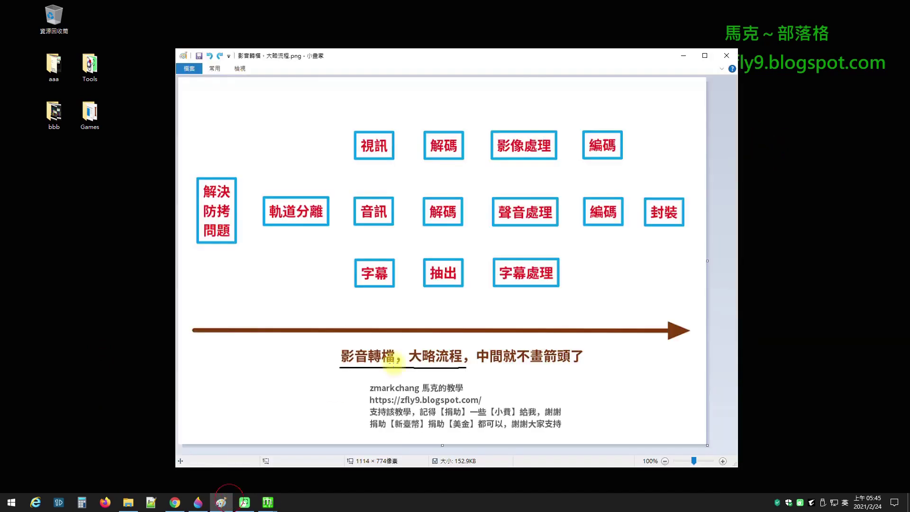
Switch to Chrome, open the MeGUI link collection from step 9, and highlight the concept articles from 概念解說 to 預覽視窗.
{"action": "left_click", "coordinate": [176, 507]}
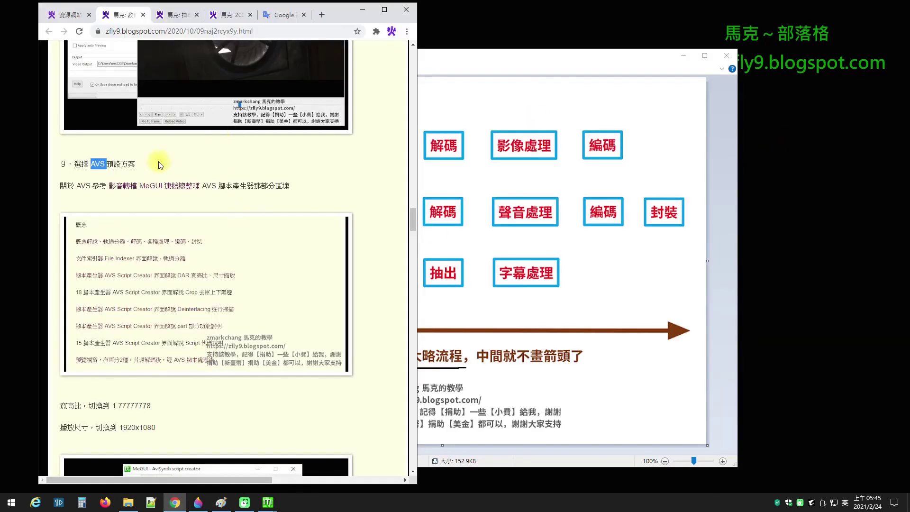
{"action": "left_click", "coordinate": [175, 185]}
{"action": "scroll", "coordinate": [225, 176], "scroll_direction": "down", "scroll_amount": 15}
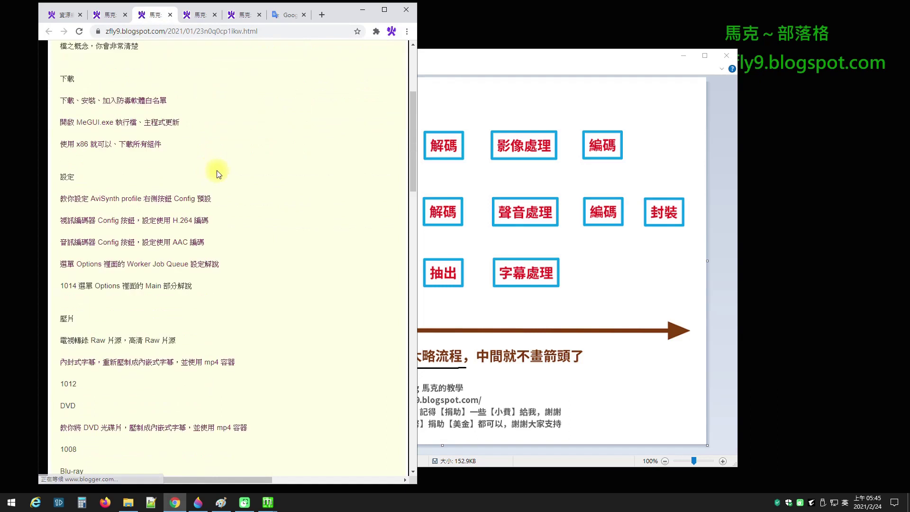
{"action": "left_click_drag", "start_coordinate": [59, 126], "coordinate": [285, 272]}
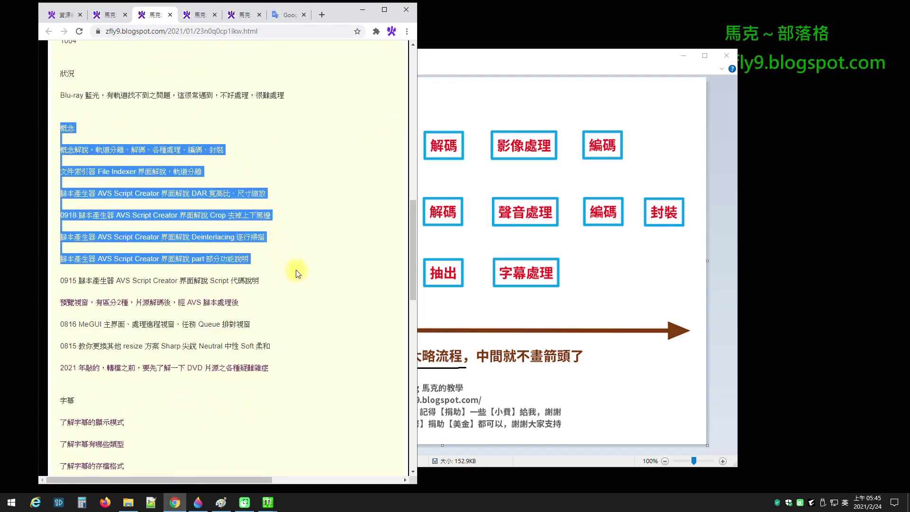
{"action": "left_click", "coordinate": [282, 287]}
{"action": "left_click_drag", "start_coordinate": [101, 250], "coordinate": [47, 145]}
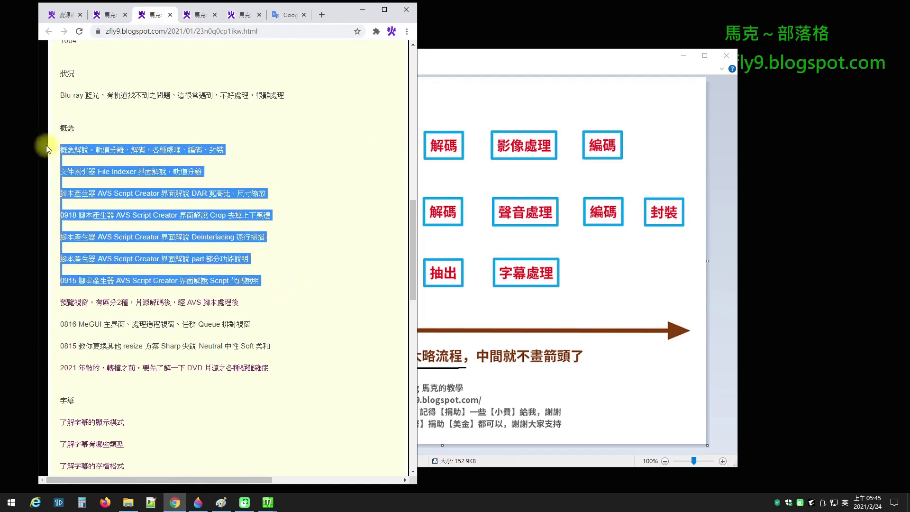
{"action": "left_click_drag", "start_coordinate": [260, 301], "coordinate": [58, 147]}
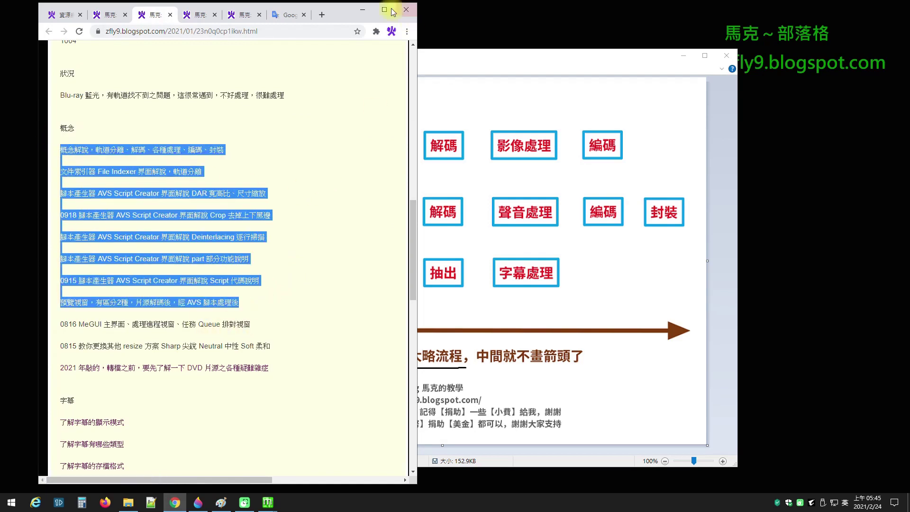
Minimize Chrome and mark the 影像處理 box in the Paint flowchart with a green circle and underline.
{"action": "left_click", "coordinate": [362, 9]}
{"action": "mouse_move", "coordinate": [494, 165]}
{"action": "left_mouse_down"}
{"action": "mouse_move", "coordinate": [545, 173]}
{"action": "mouse_move", "coordinate": [577, 152]}
{"action": "mouse_move", "coordinate": [552, 112]}
{"action": "mouse_move", "coordinate": [481, 139]}
{"action": "mouse_move", "coordinate": [537, 165]}
{"action": "left_mouse_up"}
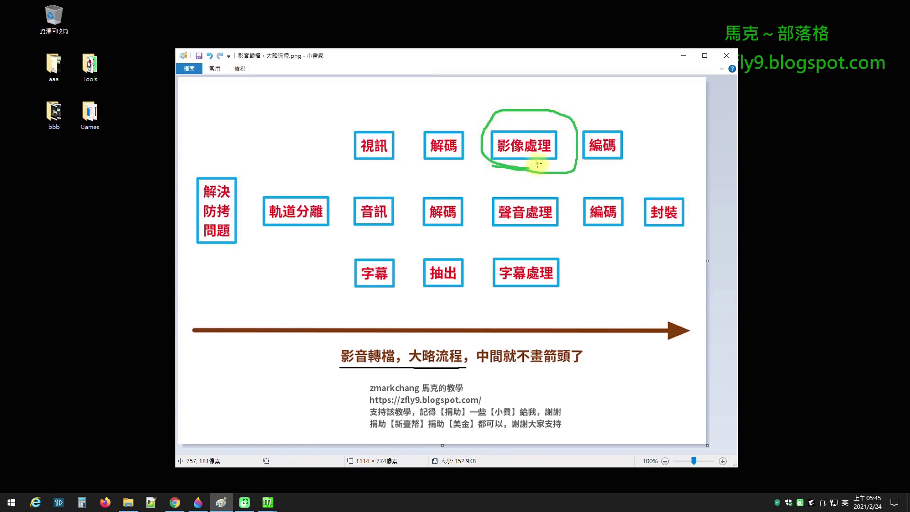
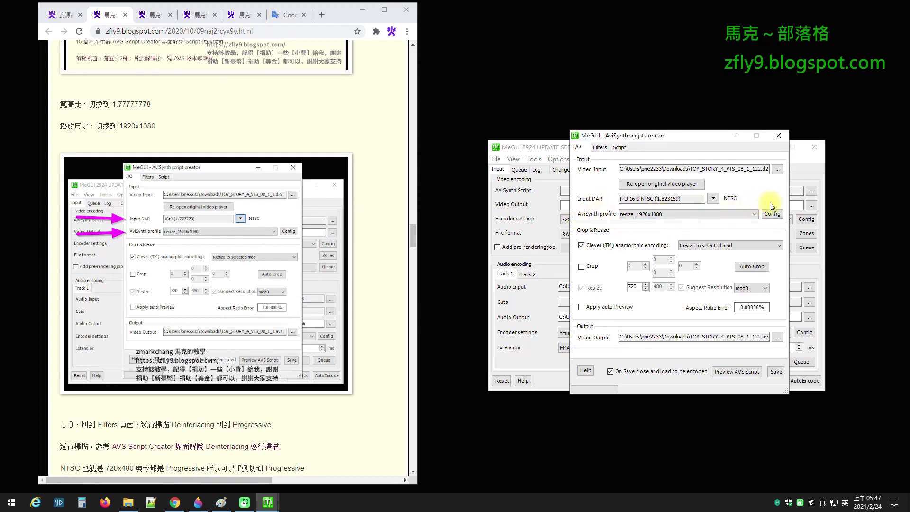
Open the MeGUI link collection from step 9, highlight the AviSynth profile Config preset article, and close the collection page.
{"action": "scroll", "coordinate": [276, 140], "scroll_direction": "up", "scroll_amount": 5}
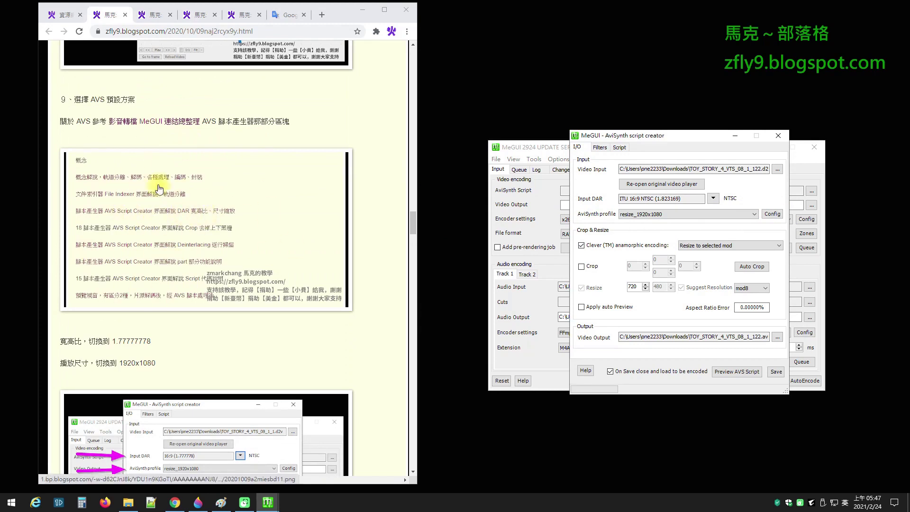
{"action": "left_click", "coordinate": [192, 122]}
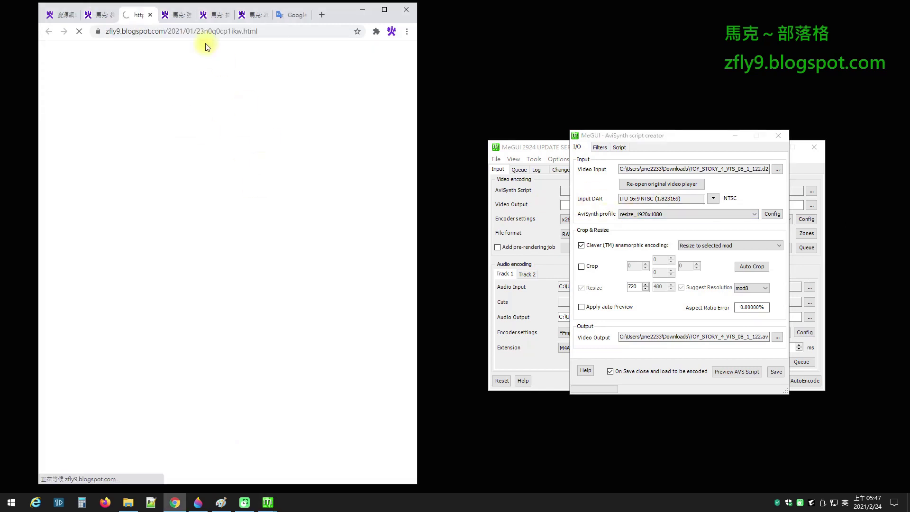
{"action": "scroll", "coordinate": [223, 203], "scroll_direction": "down", "scroll_amount": 3}
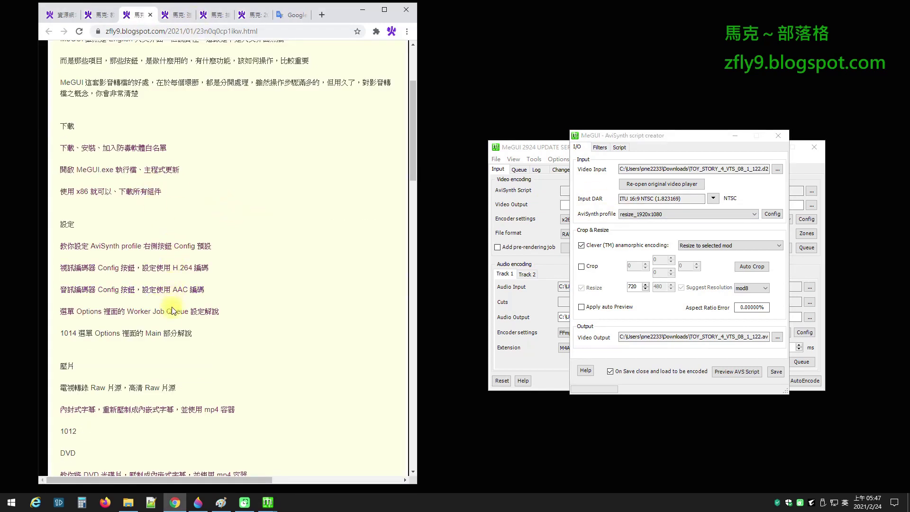
{"action": "left_click_drag", "start_coordinate": [56, 244], "coordinate": [220, 248]}
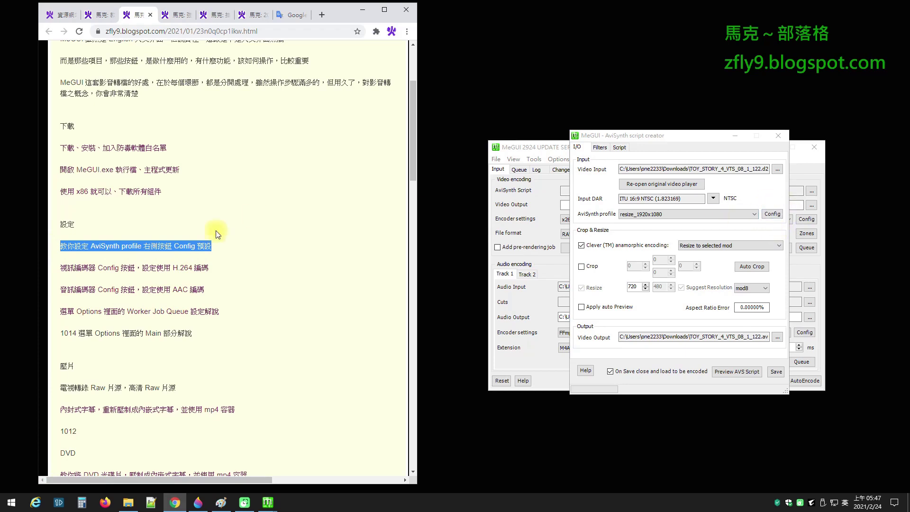
{"action": "left_click", "coordinate": [150, 16]}
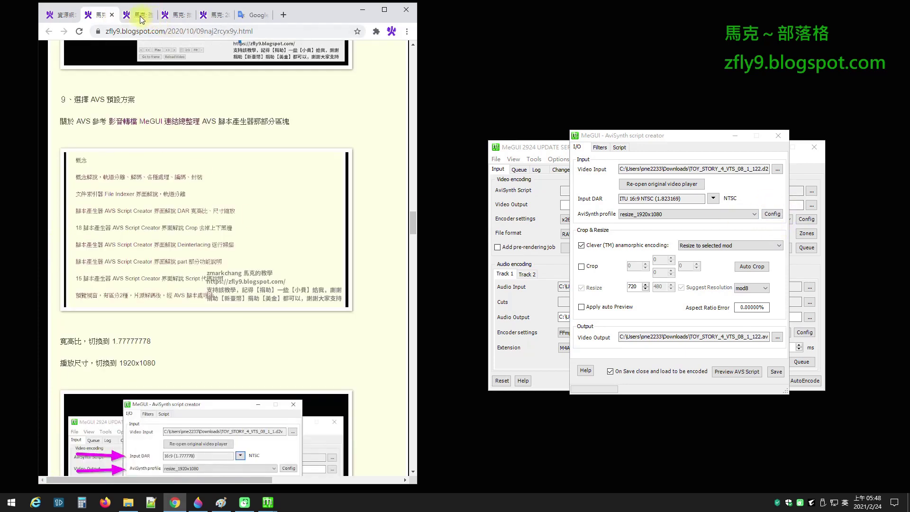
Consult the tutorial's aspect ratio instruction and set the Input DAR in MeGUI's AviSynth script creator to 16:9 (1.777778).
{"action": "scroll", "coordinate": [277, 127], "scroll_direction": "down", "scroll_amount": 7}
{"action": "scroll", "coordinate": [277, 127], "scroll_direction": "up", "scroll_amount": 2}
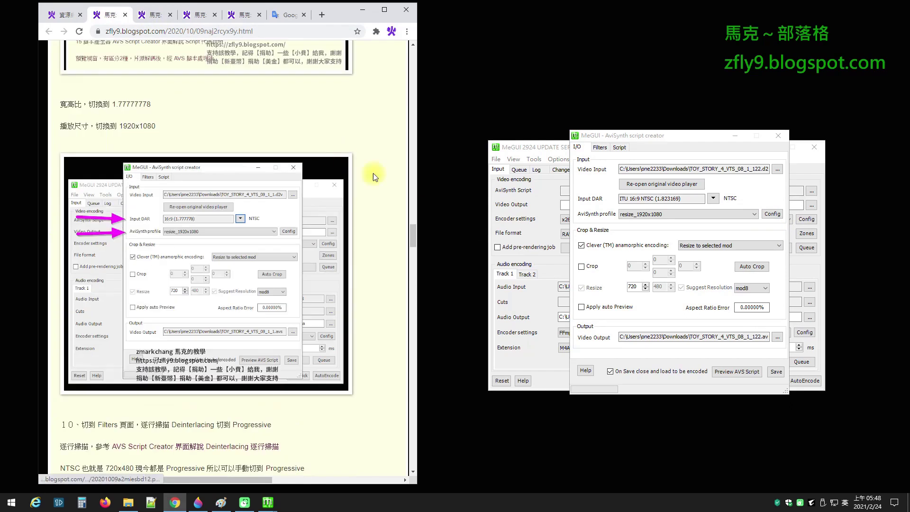
{"action": "left_click", "coordinate": [713, 198]}
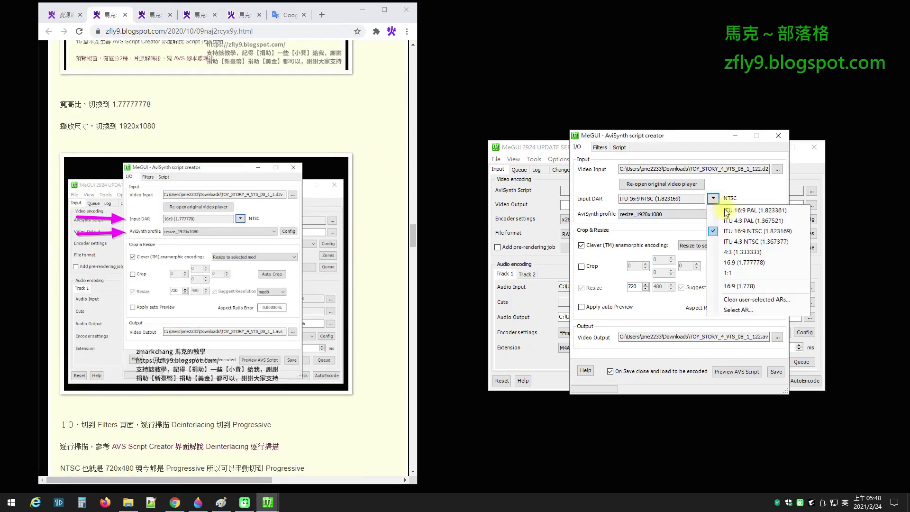
{"action": "left_click", "coordinate": [744, 263]}
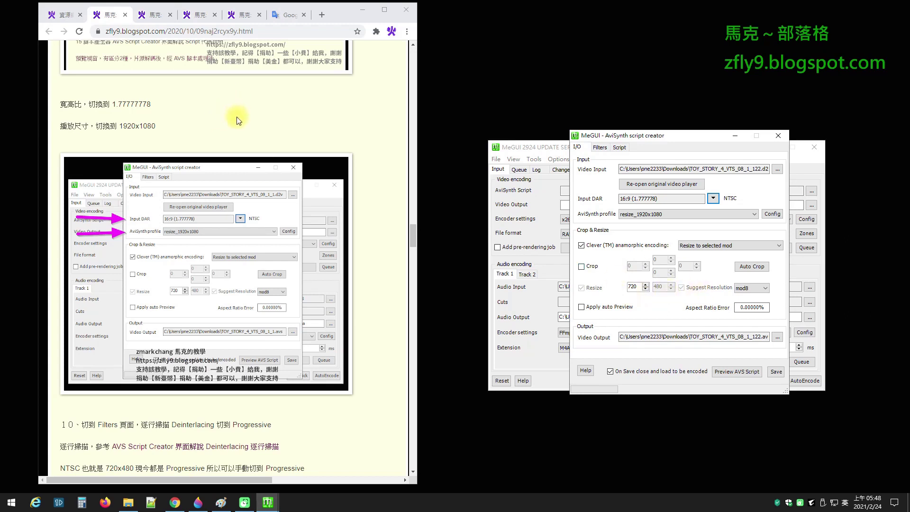
Follow tutorial step 10 and set the Deinterlacing source type to Progressive in the script creator's filters.
{"action": "scroll", "coordinate": [239, 126], "scroll_direction": "down", "scroll_amount": 6}
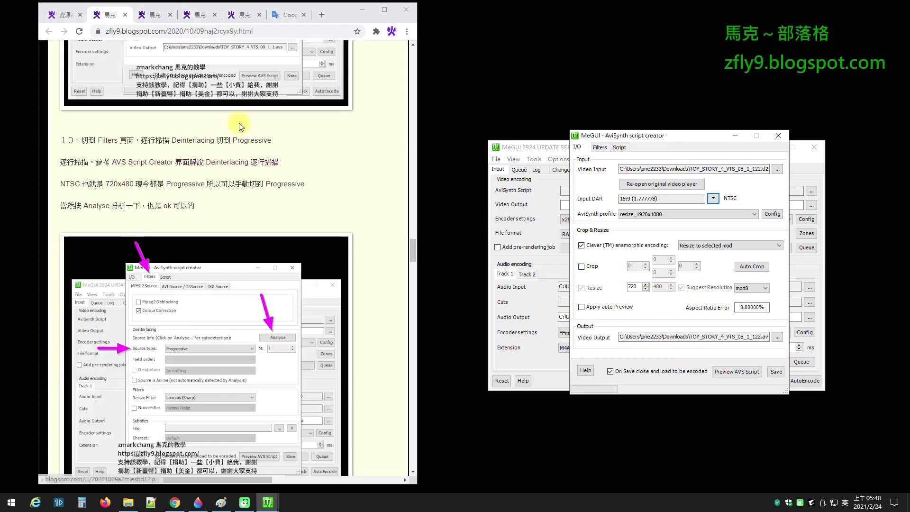
{"action": "left_click", "coordinate": [600, 148]}
{"action": "scroll", "coordinate": [313, 114], "scroll_direction": "down", "scroll_amount": 1}
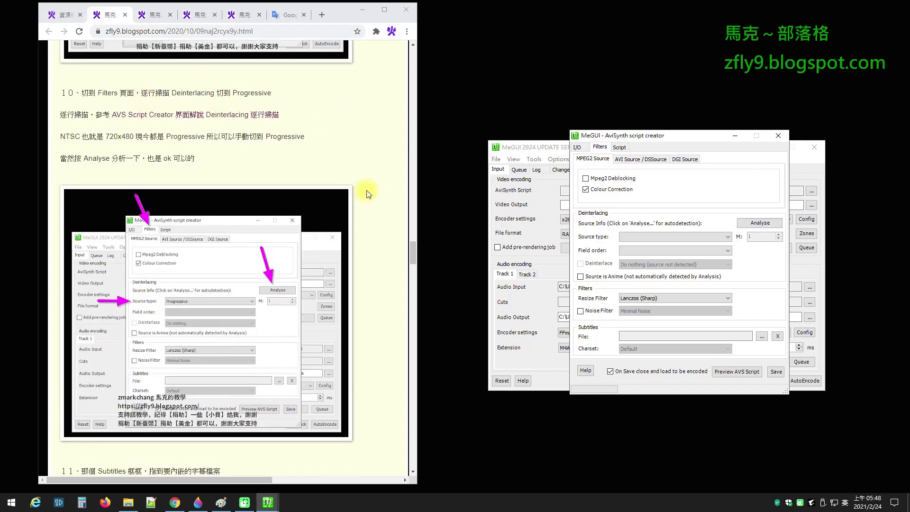
{"action": "left_click", "coordinate": [577, 147]}
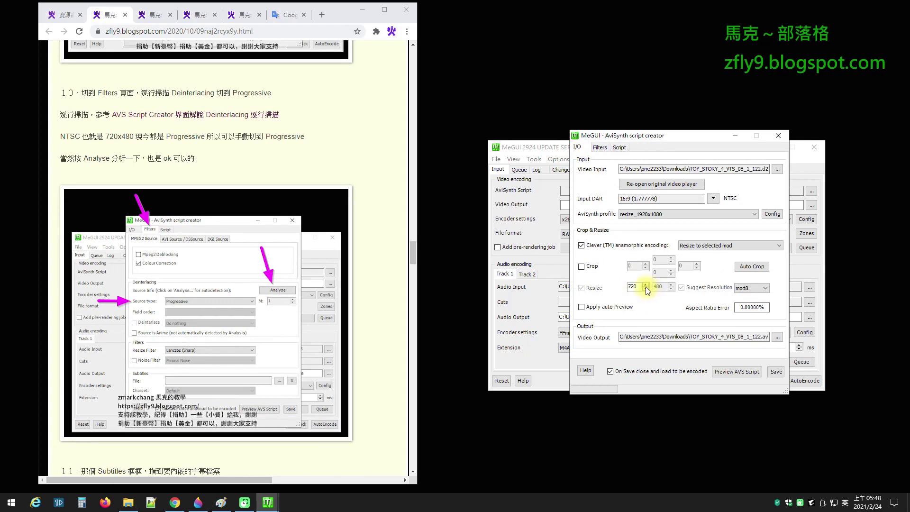
{"action": "left_click", "coordinate": [600, 146]}
{"action": "left_click", "coordinate": [676, 237]}
{"action": "left_click", "coordinate": [656, 245]}
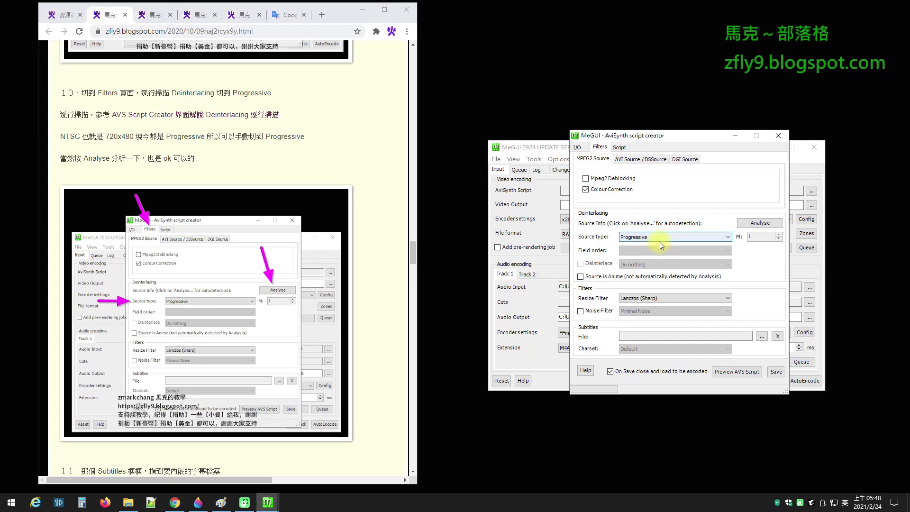
Copy "Progressive" from the tutorial, look it up in Google Translate, and play its English pronunciation.
{"action": "left_click_drag", "start_coordinate": [305, 137], "coordinate": [268, 135]}
{"action": "key", "text": "ctrl+c"}
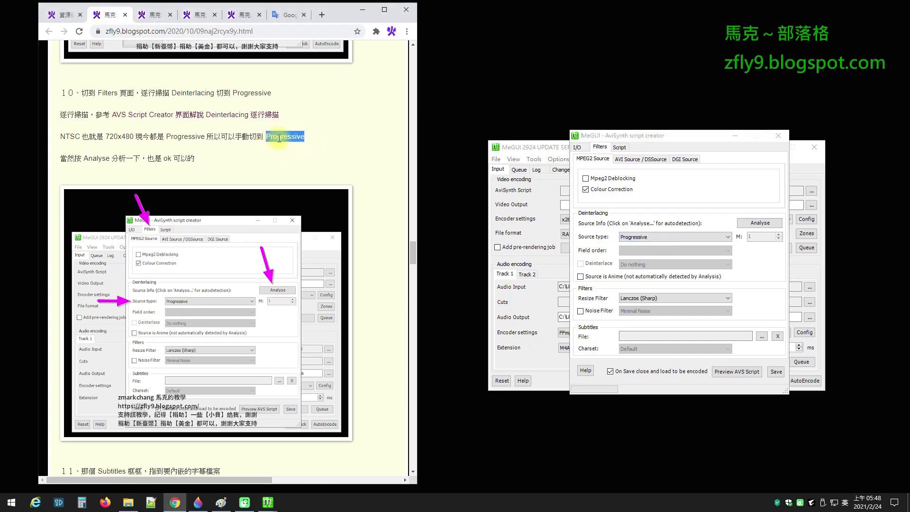
{"action": "left_click", "coordinate": [290, 14]}
{"action": "left_click_drag", "start_coordinate": [138, 144], "coordinate": [5, 132]}
{"action": "key", "text": "ctrl+v"}
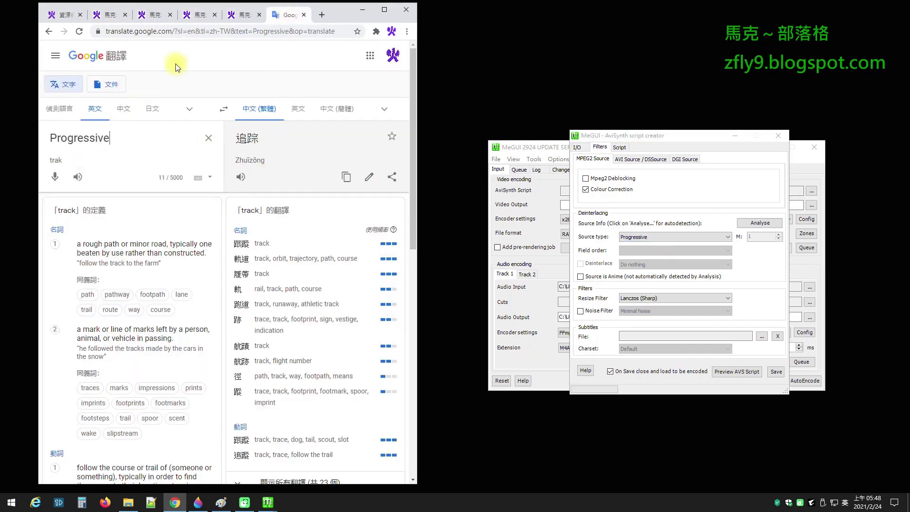
{"action": "left_click", "coordinate": [75, 175]}
{"action": "left_click", "coordinate": [77, 177]}
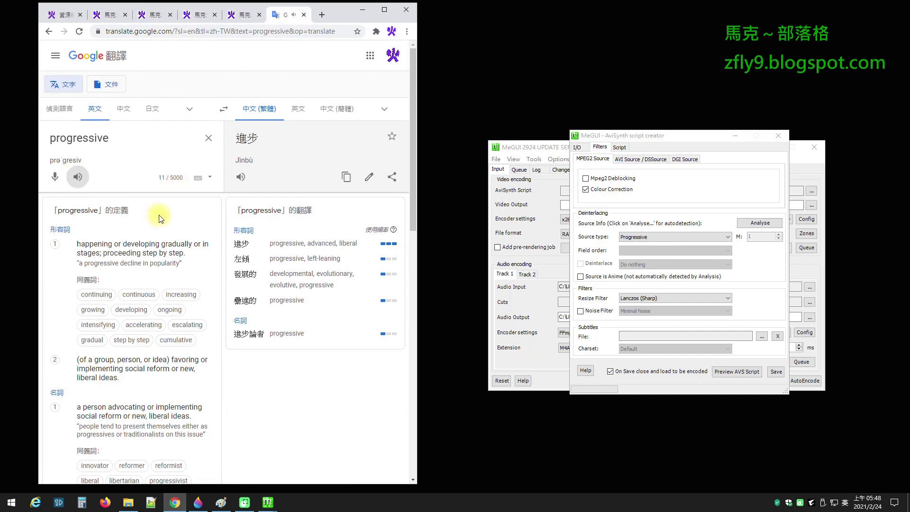
Return to the tutorial's step 10 and review the script creator's resize dimensions and Deinterlacing filter settings.
{"action": "left_click", "coordinate": [107, 15]}
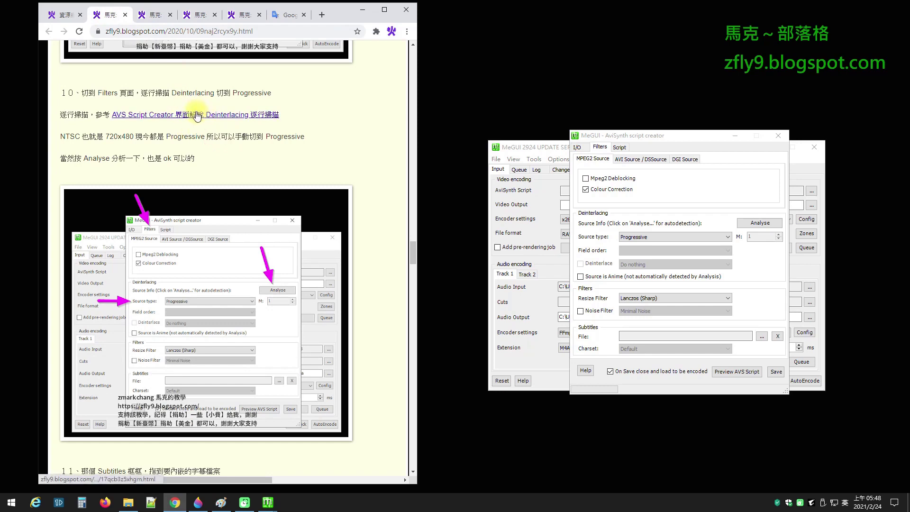
{"action": "left_click", "coordinate": [576, 147]}
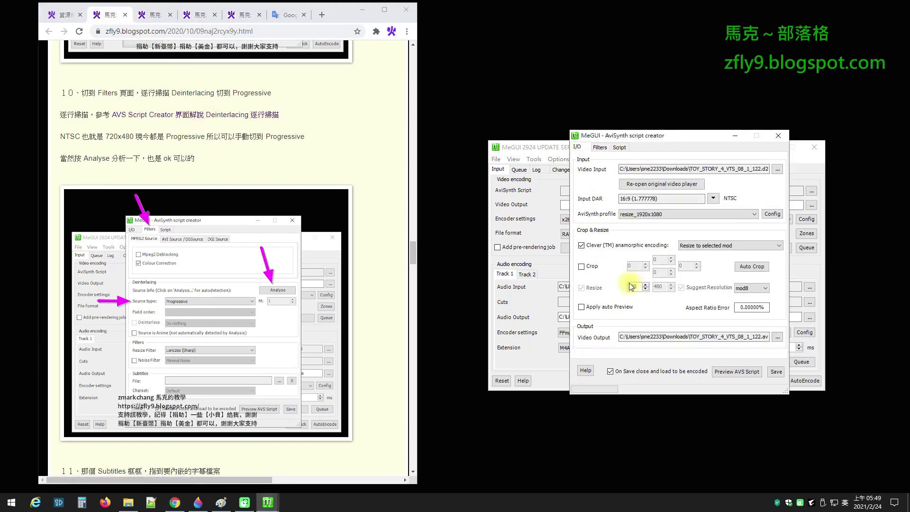
{"action": "left_click", "coordinate": [600, 148]}
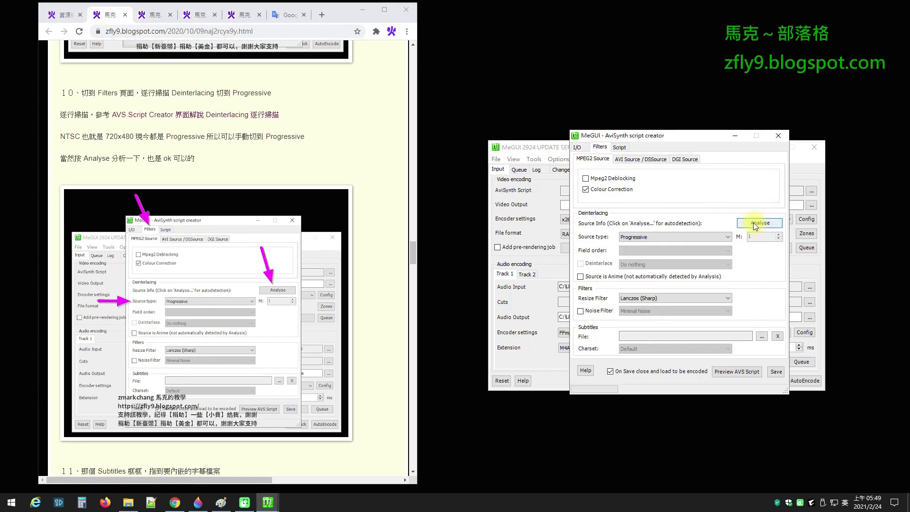
Switch to Google Translate and replace "progressive" with "analyse" to look up its Chinese translation.
{"action": "left_click", "coordinate": [286, 15]}
{"action": "double_click", "coordinate": [78, 139]}
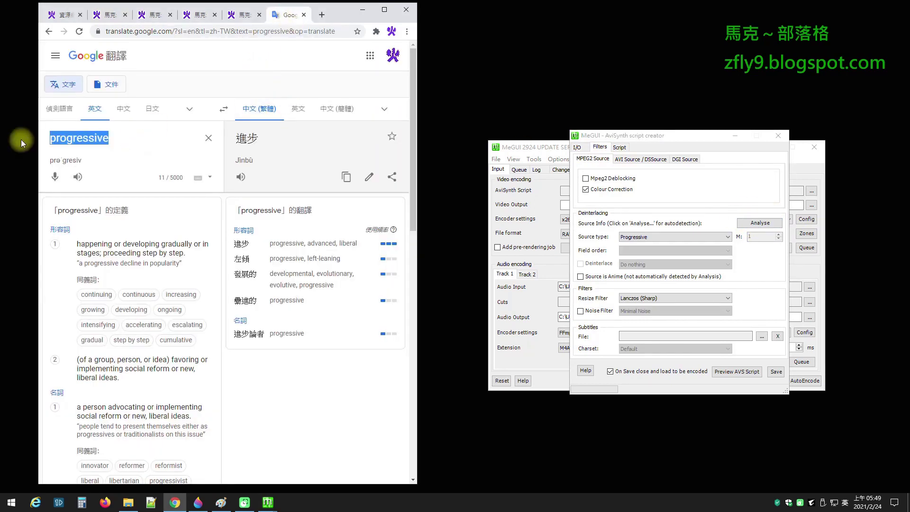
{"action": "type", "text": "ana"}
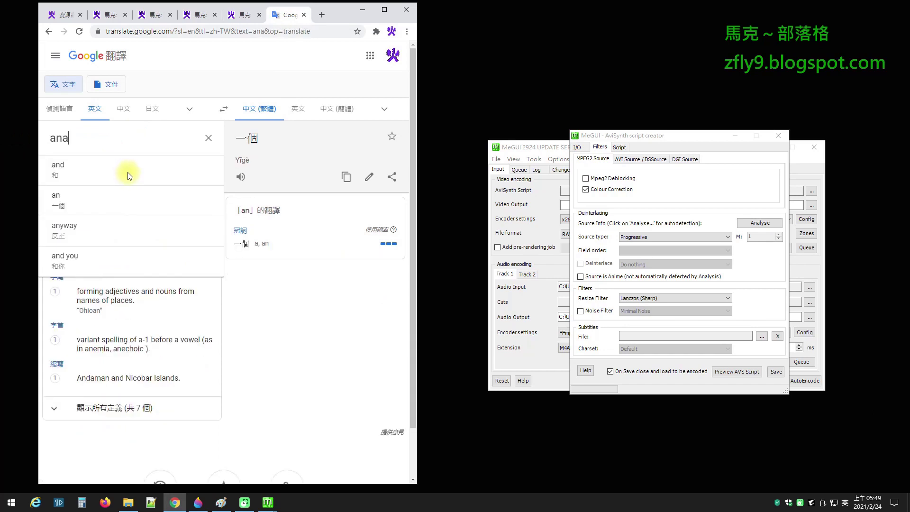
{"action": "type", "text": "ly"}
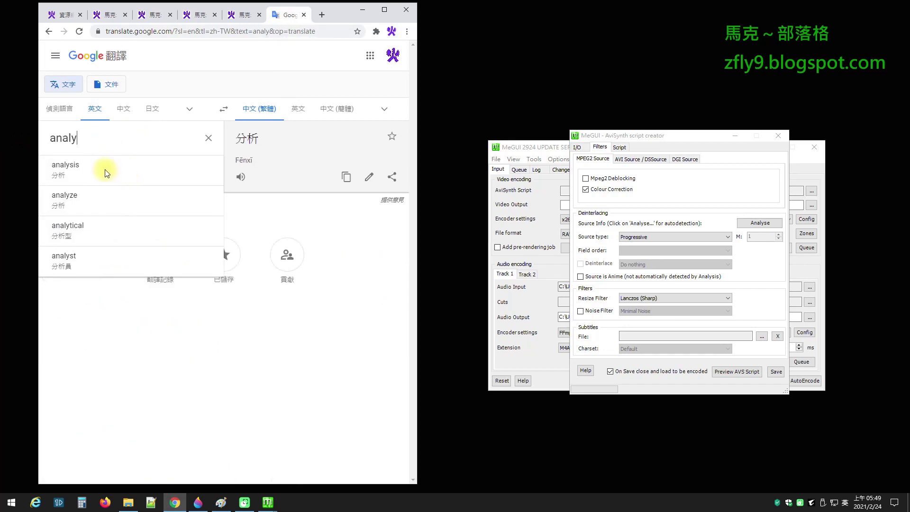
{"action": "type", "text": "se"}
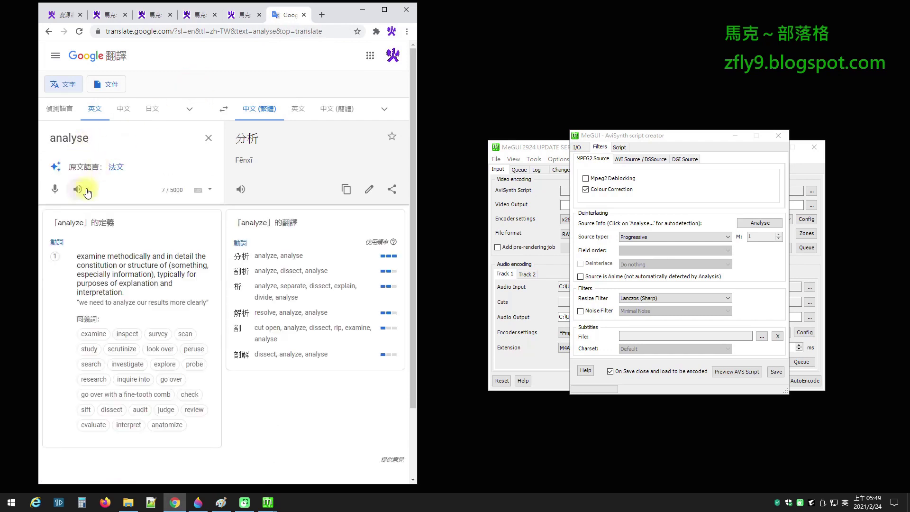
Change the word in the translator to "analyze" and play its English pronunciation.
{"action": "left_click_drag", "start_coordinate": [86, 138], "coordinate": [75, 138]}
{"action": "type", "text": "ze"}
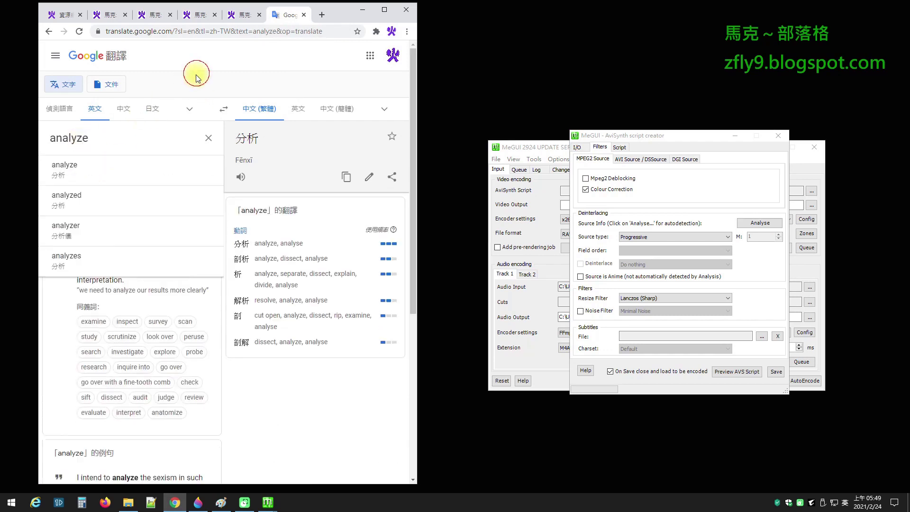
{"action": "left_click", "coordinate": [71, 171]}
{"action": "left_click", "coordinate": [78, 177]}
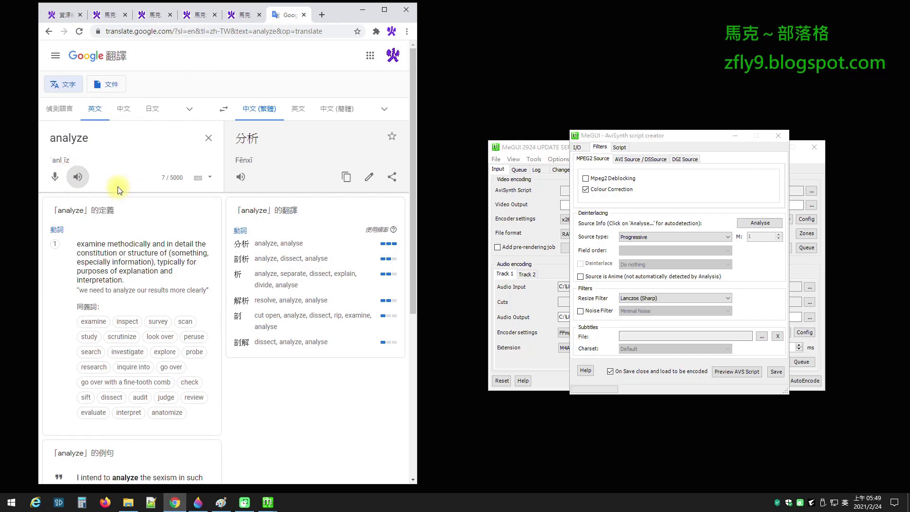
{"action": "left_click", "coordinate": [77, 176]}
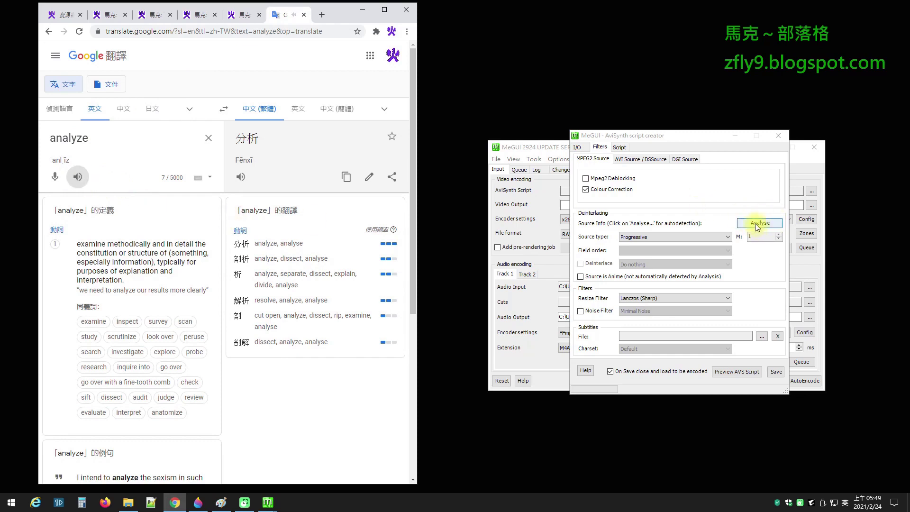
Return to the tutorial's step 10 and check the script creator's input and resize settings against its filter settings.
{"action": "left_click", "coordinate": [118, 19]}
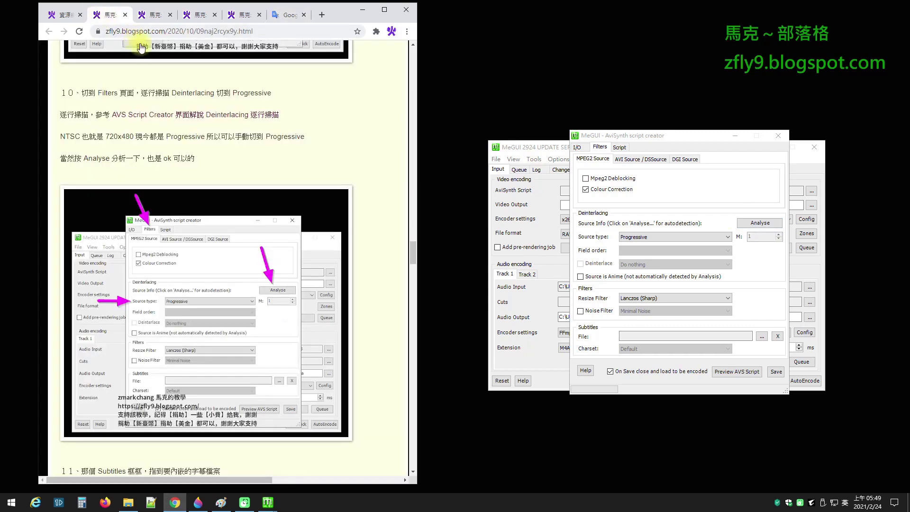
{"action": "left_click", "coordinate": [578, 147]}
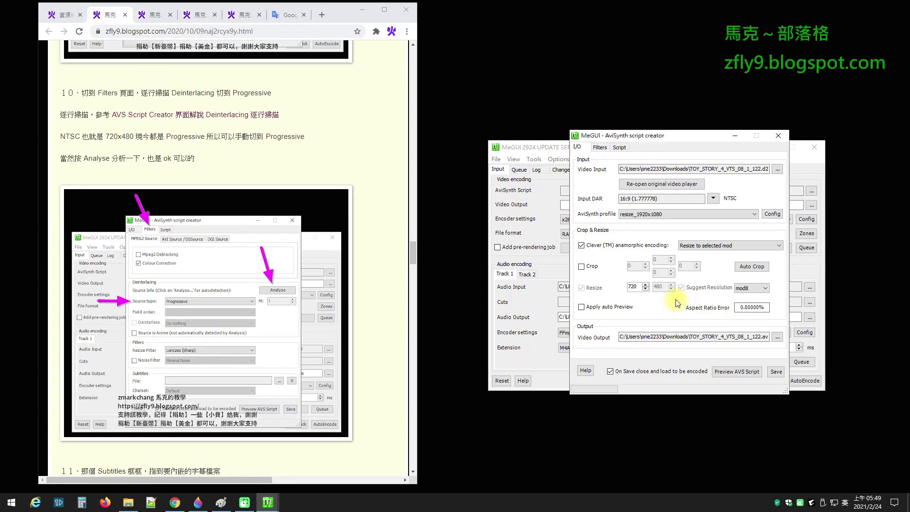
{"action": "left_click", "coordinate": [599, 147]}
Go back to the "progressive" entry in Google Translate and replay its English pronunciation.
{"action": "left_click", "coordinate": [283, 16]}
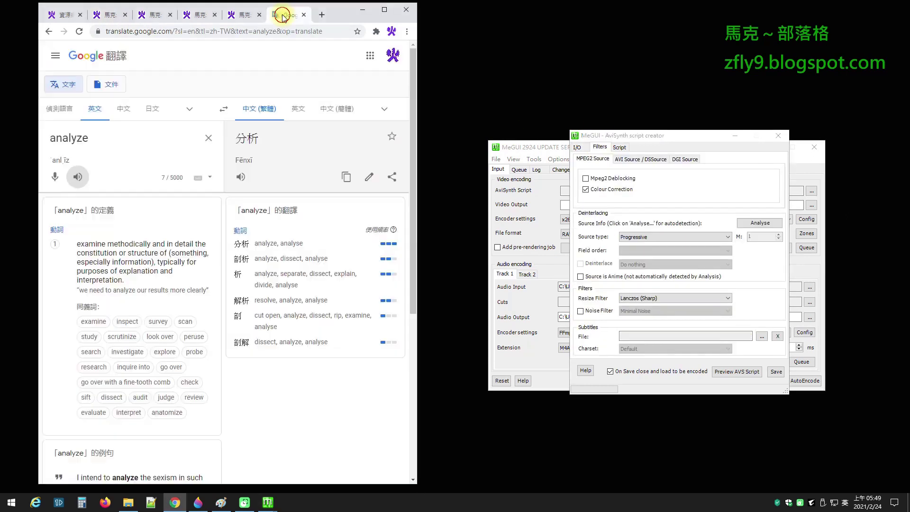
{"action": "left_click", "coordinate": [49, 30]}
{"action": "left_click", "coordinate": [49, 31]}
{"action": "left_click", "coordinate": [78, 177]}
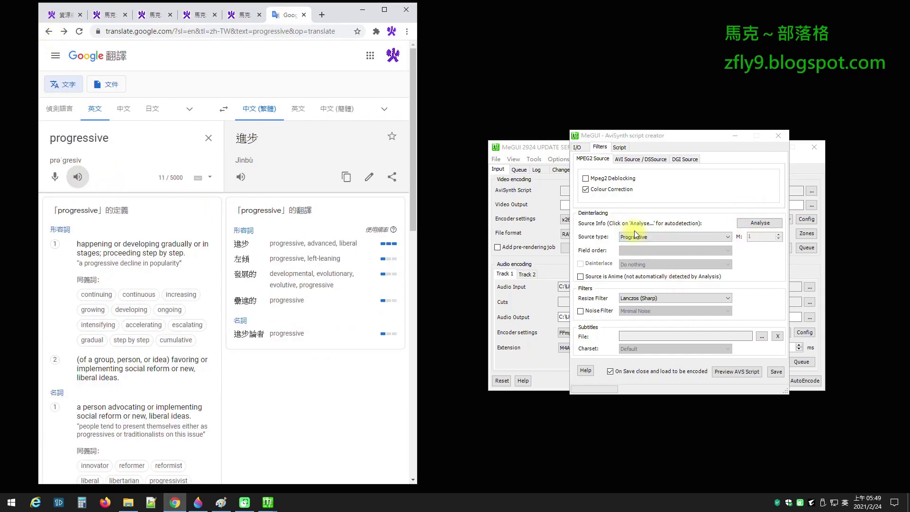
Advance the blog tutorial to step 11 on embedding subtitles and shift MeGUI's script creator window closer to it.
{"action": "left_click", "coordinate": [100, 15]}
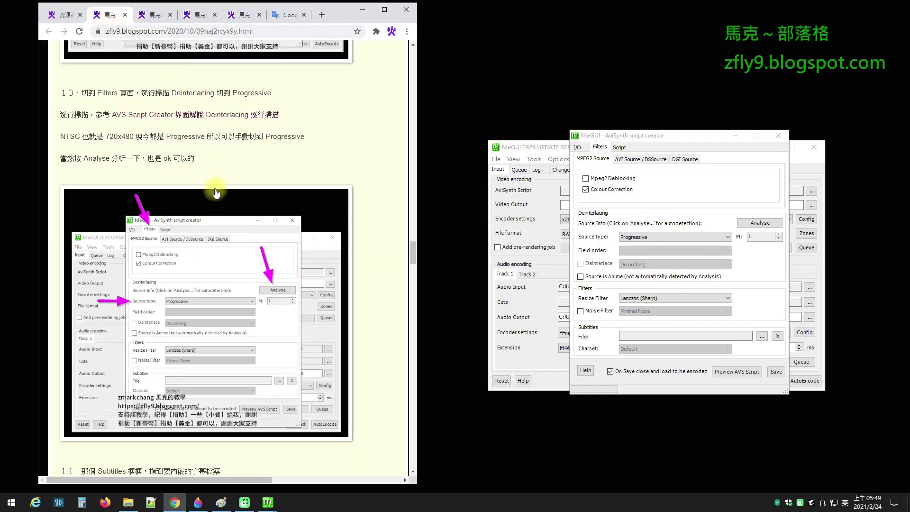
{"action": "scroll", "coordinate": [178, 110], "scroll_direction": "down", "scroll_amount": 8}
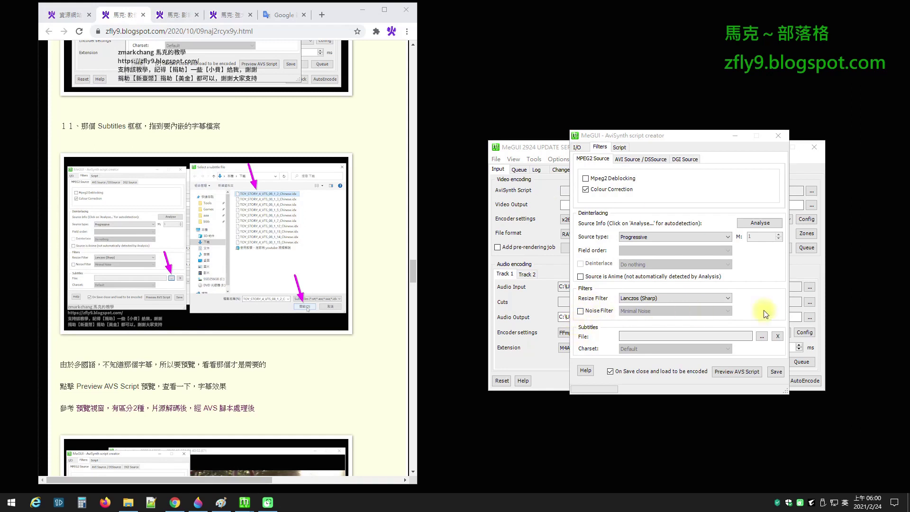
{"action": "left_click_drag", "start_coordinate": [670, 136], "coordinate": [624, 137]}
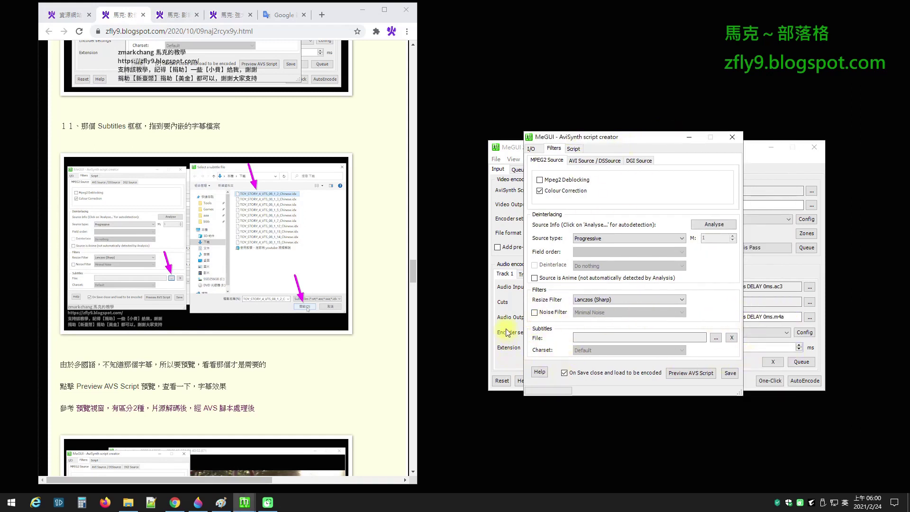
Minimise the browser and MeGUI windows and show the 影音轉檔，大略流程.png workflow diagram in Paint.
{"action": "left_click", "coordinate": [361, 9]}
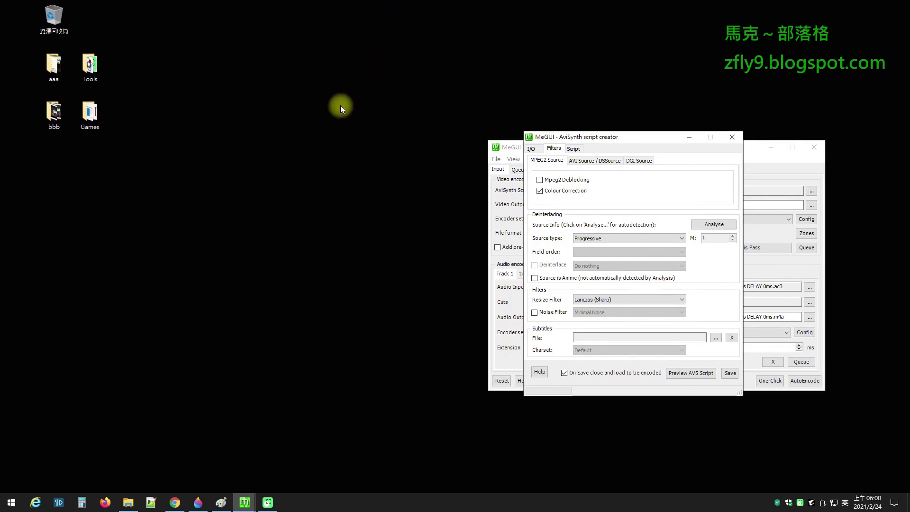
{"action": "left_click", "coordinate": [221, 502]}
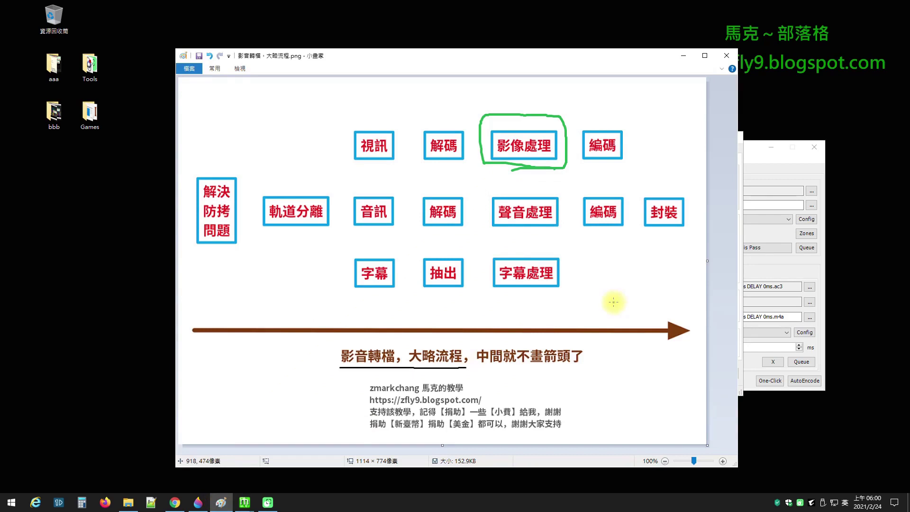
{"action": "left_click", "coordinate": [684, 56]}
{"action": "left_click", "coordinate": [687, 138]}
{"action": "left_click", "coordinate": [770, 148]}
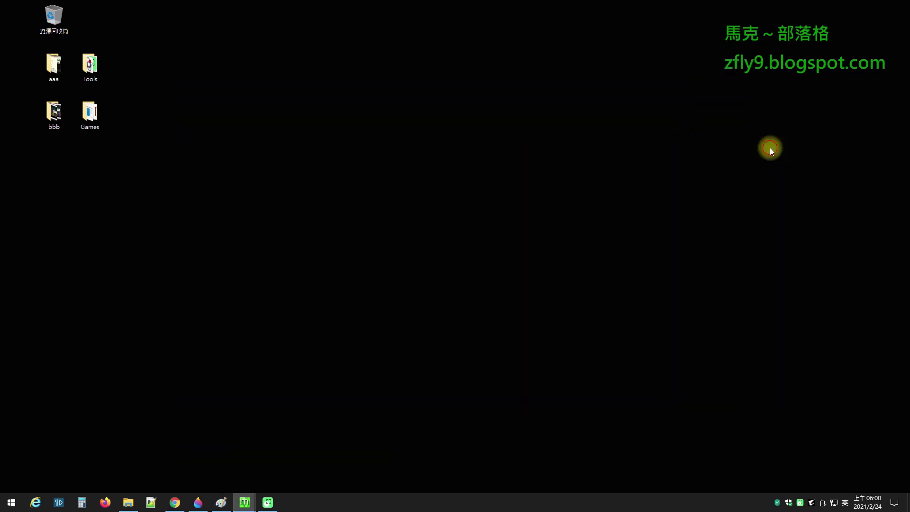
{"action": "left_click", "coordinate": [221, 502]}
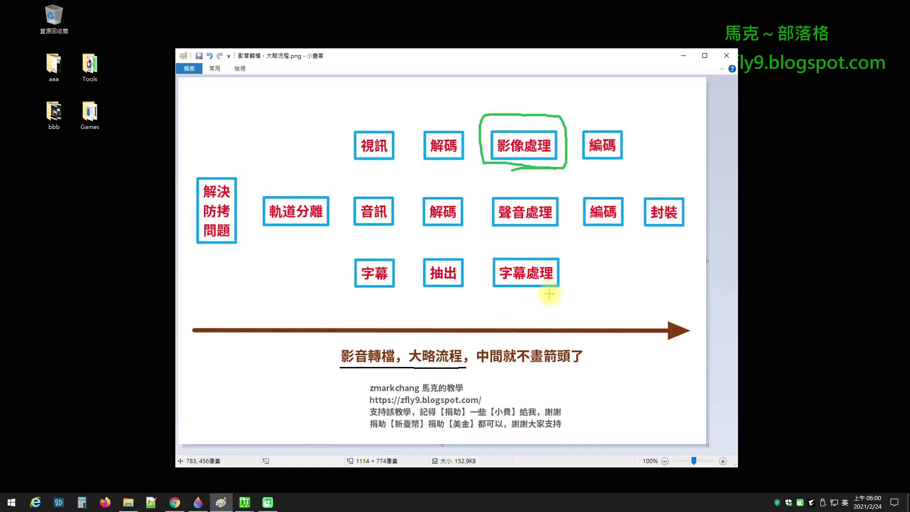
Mark the 字幕處理 box in green on the workflow diagram and draw an arrow up to 影像處理.
{"action": "mouse_move", "coordinate": [562, 291]}
{"action": "left_mouse_down"}
{"action": "mouse_move", "coordinate": [488, 292]}
{"action": "mouse_move", "coordinate": [488, 254]}
{"action": "mouse_move", "coordinate": [560, 251]}
{"action": "mouse_move", "coordinate": [565, 286]}
{"action": "left_mouse_up"}
{"action": "mouse_move", "coordinate": [488, 259]}
{"action": "left_mouse_down"}
{"action": "mouse_move", "coordinate": [476, 186]}
{"action": "mouse_move", "coordinate": [508, 157]}
{"action": "left_mouse_up"}
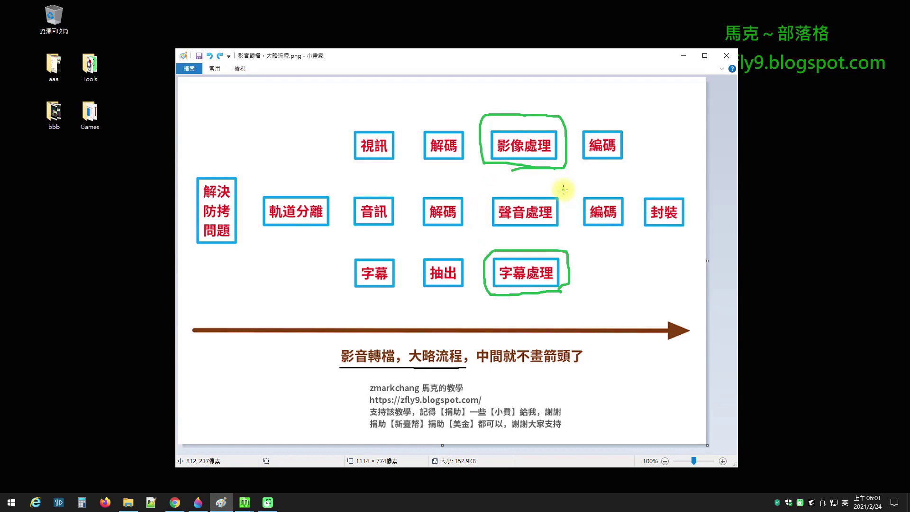
{"action": "key", "text": "Escape"}
{"action": "mouse_move", "coordinate": [562, 294]}
{"action": "left_mouse_down"}
{"action": "mouse_move", "coordinate": [484, 296]}
{"action": "mouse_move", "coordinate": [493, 247]}
{"action": "mouse_move", "coordinate": [572, 286]}
{"action": "mouse_move", "coordinate": [541, 294]}
{"action": "left_mouse_up"}
{"action": "mouse_move", "coordinate": [506, 263]}
{"action": "left_mouse_down"}
{"action": "mouse_move", "coordinate": [486, 256]}
{"action": "mouse_move", "coordinate": [471, 200]}
{"action": "mouse_move", "coordinate": [481, 159]}
{"action": "mouse_move", "coordinate": [496, 157]}
{"action": "mouse_move", "coordinate": [500, 175]}
{"action": "left_mouse_up"}
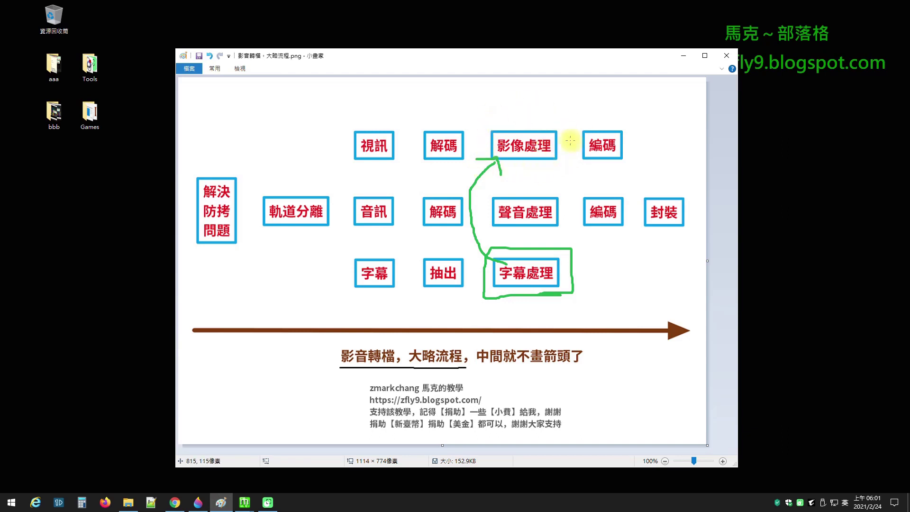
{"action": "mouse_move", "coordinate": [480, 268]}
{"action": "left_mouse_down"}
{"action": "mouse_move", "coordinate": [577, 257]}
{"action": "mouse_move", "coordinate": [489, 300]}
{"action": "mouse_move", "coordinate": [575, 247]}
{"action": "mouse_move", "coordinate": [510, 266]}
{"action": "mouse_move", "coordinate": [479, 250]}
{"action": "mouse_move", "coordinate": [480, 157]}
{"action": "mouse_move", "coordinate": [501, 152]}
{"action": "mouse_move", "coordinate": [490, 144]}
{"action": "mouse_move", "coordinate": [520, 163]}
{"action": "left_mouse_up"}
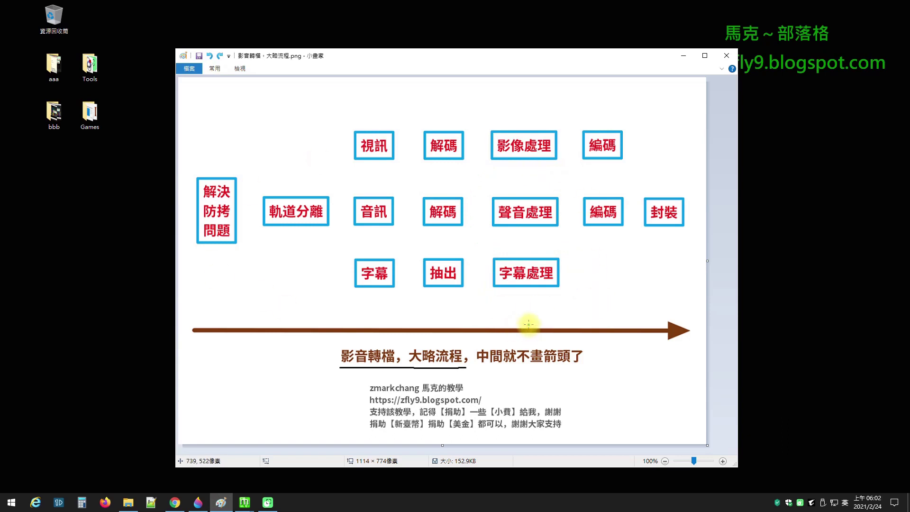
Switch back to MeGUI and bring its AviSynth script creator to the front to examine the Subtitles section.
{"action": "left_click", "coordinate": [221, 502]}
{"action": "mouse_move", "coordinate": [245, 502]}
{"action": "left_click", "coordinate": [272, 479]}
{"action": "left_click", "coordinate": [240, 458]}
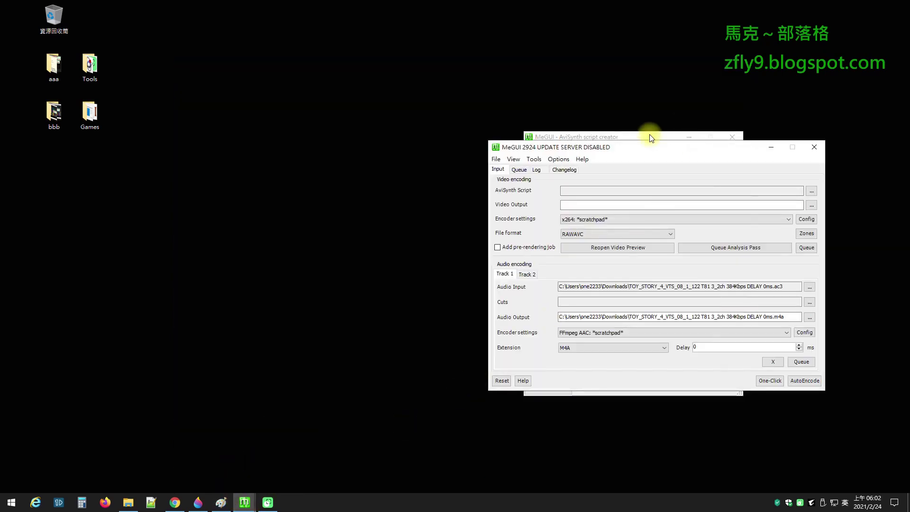
{"action": "left_click", "coordinate": [650, 136]}
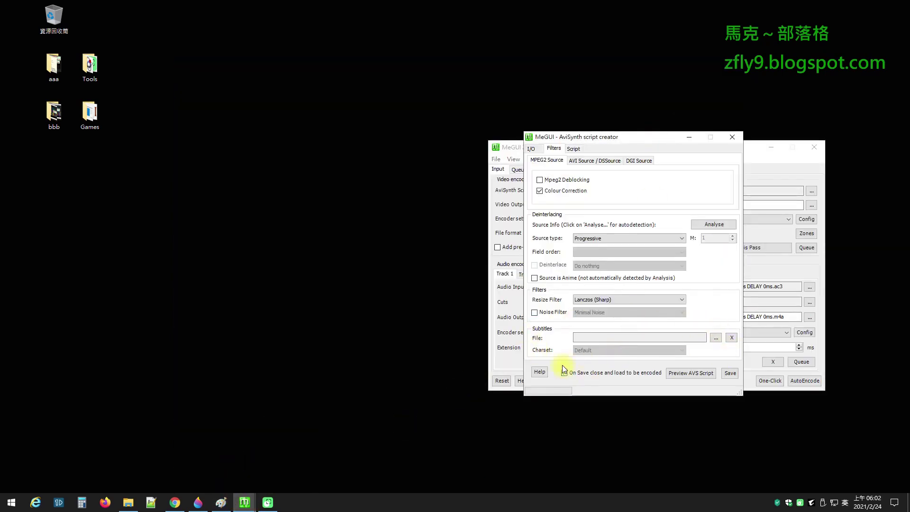
In the Paint diagram, circle 字幕處理 and 影像處理 in green and link them with an upward arrow.
{"action": "left_click", "coordinate": [221, 503]}
{"action": "mouse_move", "coordinate": [555, 290]}
{"action": "left_mouse_down"}
{"action": "mouse_move", "coordinate": [507, 293]}
{"action": "mouse_move", "coordinate": [487, 265]}
{"action": "mouse_move", "coordinate": [557, 291]}
{"action": "mouse_move", "coordinate": [531, 299]}
{"action": "left_mouse_up"}
{"action": "mouse_move", "coordinate": [495, 261]}
{"action": "left_mouse_down"}
{"action": "mouse_move", "coordinate": [485, 210]}
{"action": "mouse_move", "coordinate": [499, 172]}
{"action": "mouse_move", "coordinate": [492, 164]}
{"action": "mouse_move", "coordinate": [505, 179]}
{"action": "left_mouse_up"}
{"action": "mouse_move", "coordinate": [561, 166]}
{"action": "left_mouse_down"}
{"action": "mouse_move", "coordinate": [477, 142]}
{"action": "mouse_move", "coordinate": [555, 151]}
{"action": "mouse_move", "coordinate": [552, 165]}
{"action": "left_mouse_up"}
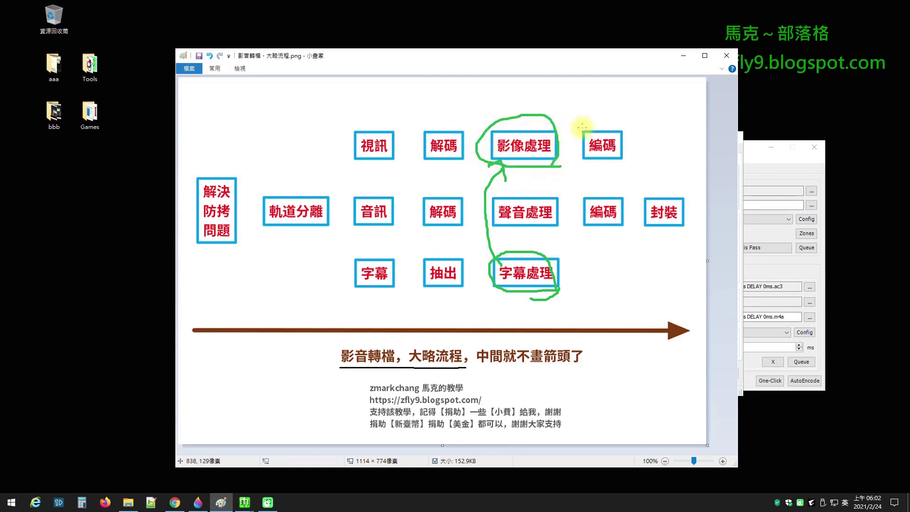
Following tutorial step 11, load TOY_STORY_4_VTS_08_1_2_Chinese.idx as the subtitle file in MeGUI's script creator.
{"action": "left_click", "coordinate": [684, 55]}
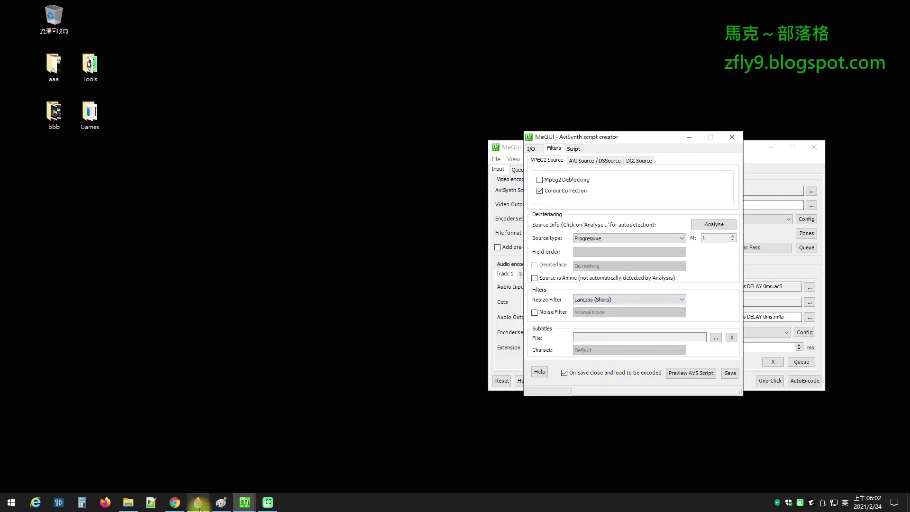
{"action": "left_click", "coordinate": [175, 503]}
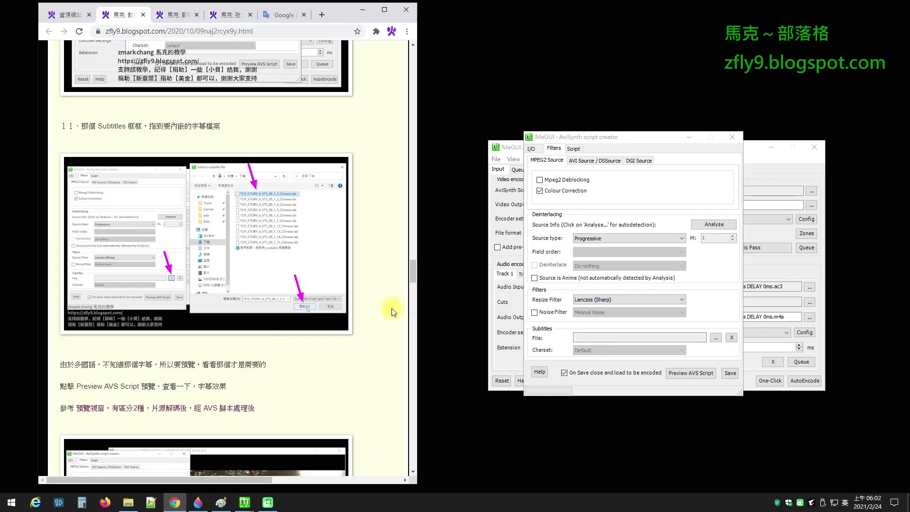
{"action": "left_click", "coordinate": [716, 338]}
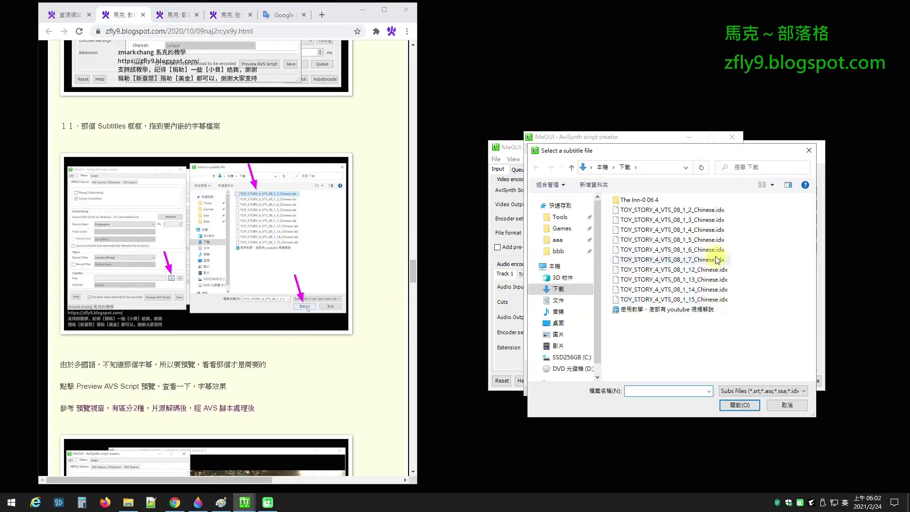
{"action": "left_click", "coordinate": [711, 211]}
{"action": "left_click", "coordinate": [751, 404]}
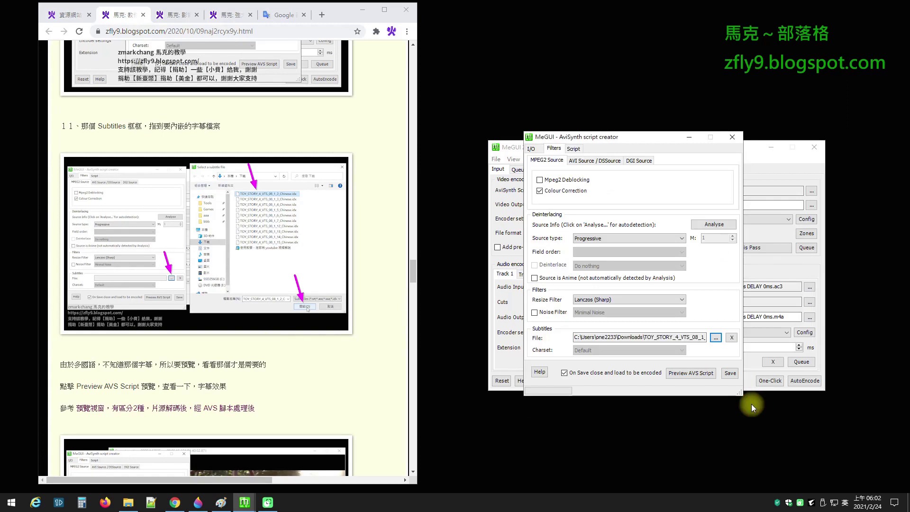
Read the tutorial's instructions on using Preview AVS Script to check which subtitle language is needed.
{"action": "scroll", "coordinate": [330, 204], "scroll_direction": "down", "scroll_amount": 5}
{"action": "left_click_drag", "start_coordinate": [60, 127], "coordinate": [251, 173]}
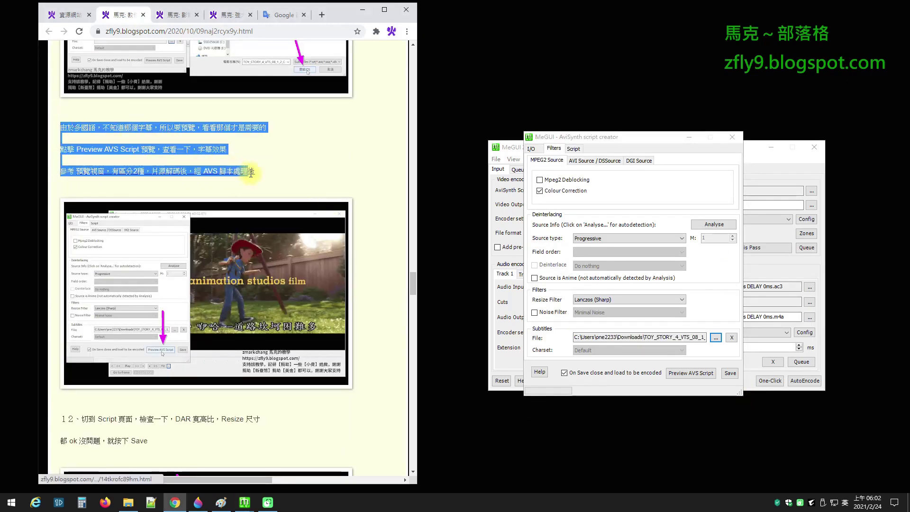
{"action": "left_click", "coordinate": [322, 171]}
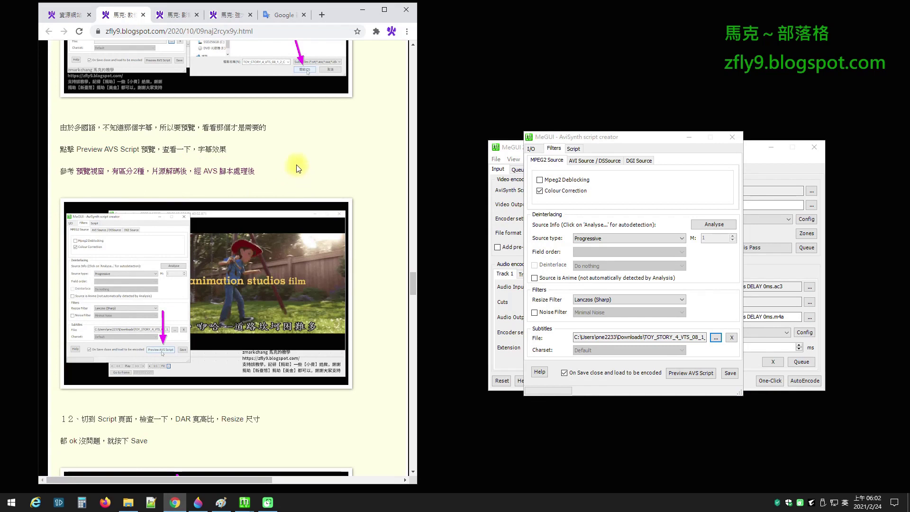
{"action": "left_click_drag", "start_coordinate": [60, 127], "coordinate": [279, 135]}
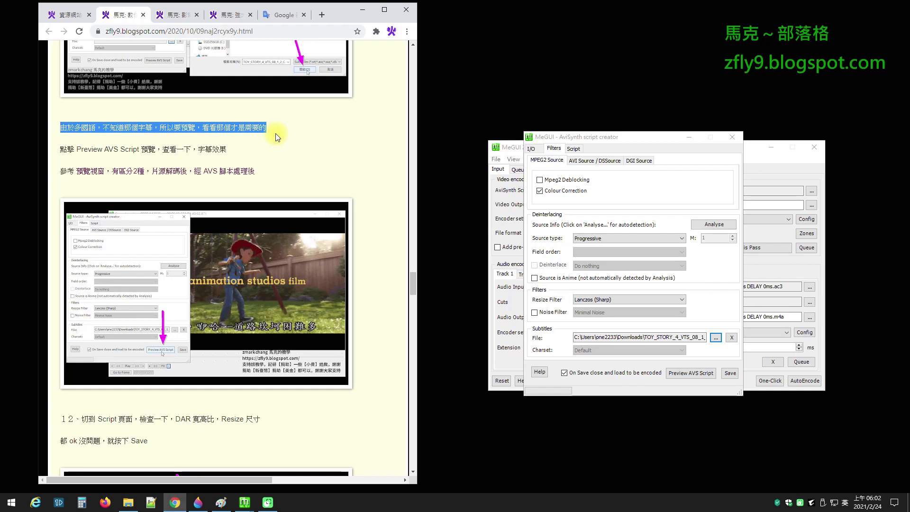
{"action": "left_click_drag", "start_coordinate": [76, 149], "coordinate": [104, 151]}
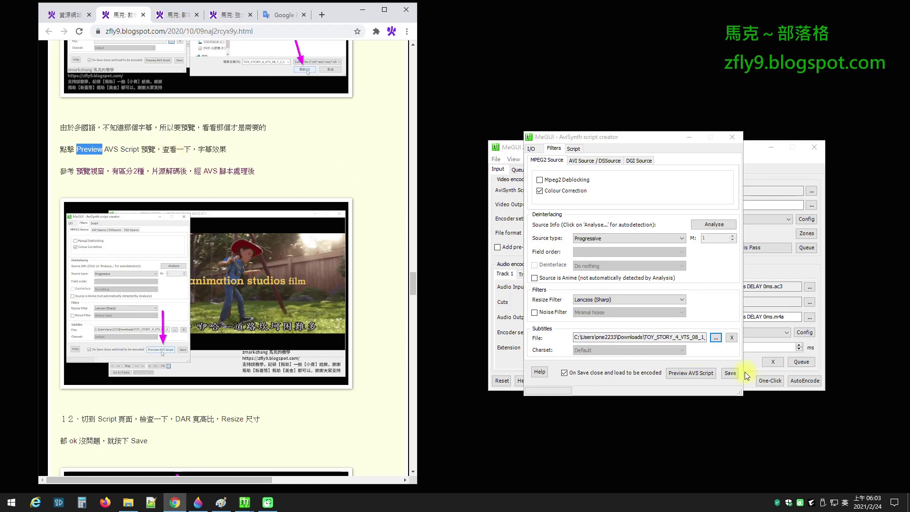
{"action": "left_click", "coordinate": [228, 149]}
{"action": "left_click", "coordinate": [157, 155], "text": "shift"}
Minimise the browser, preview the AVS script in MeGUI, and shrink the preview by one zoom level.
{"action": "left_click", "coordinate": [363, 9]}
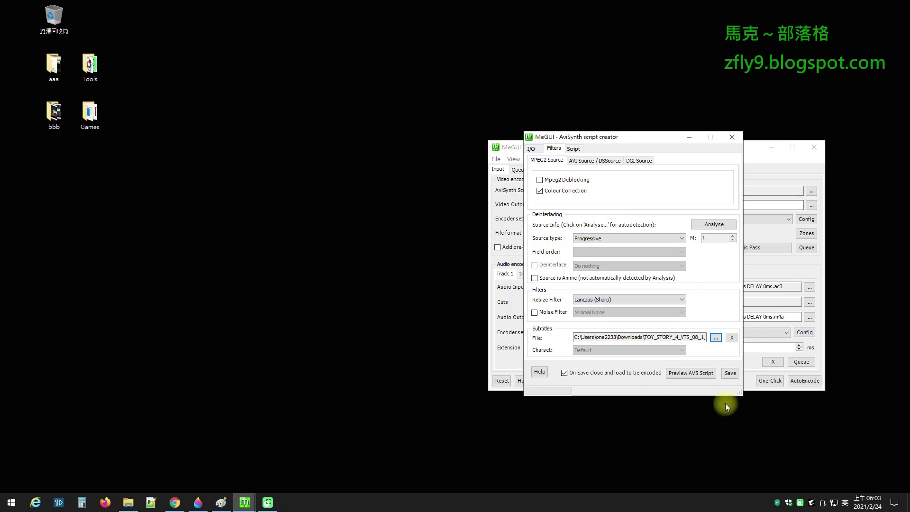
{"action": "left_click", "coordinate": [702, 378]}
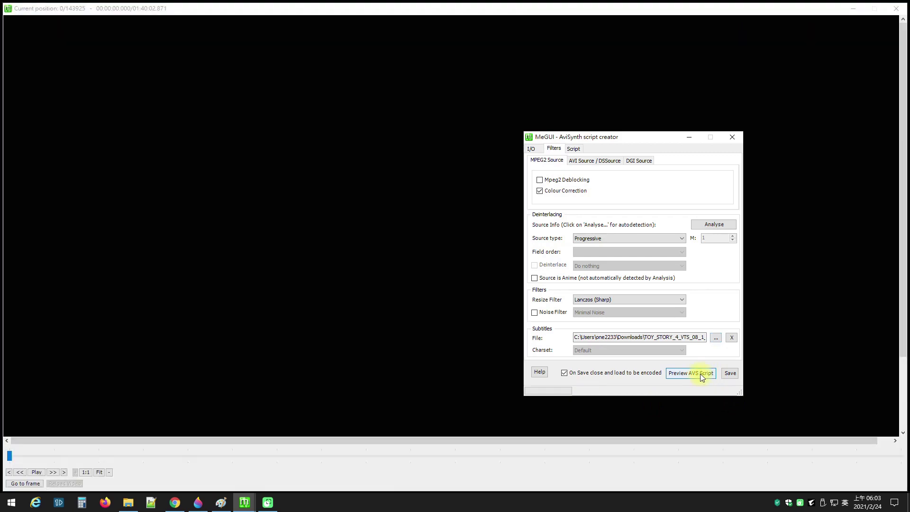
{"action": "left_click", "coordinate": [110, 473]}
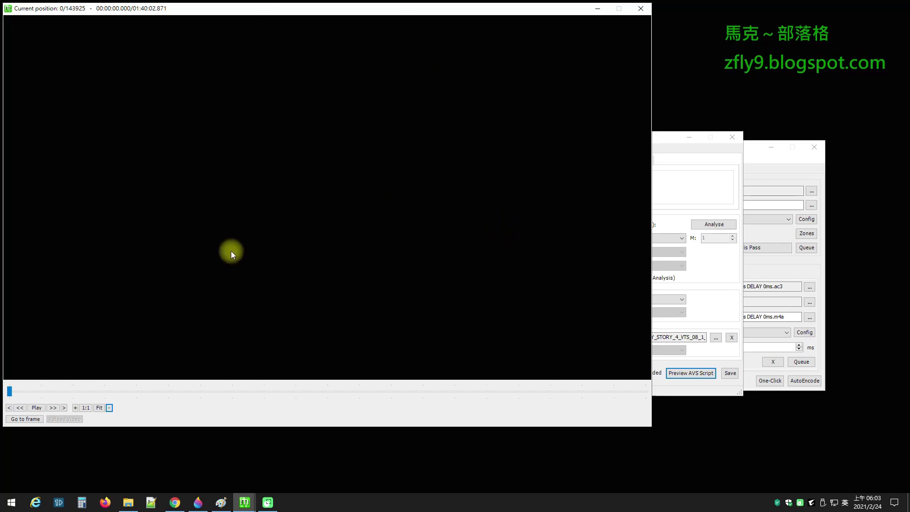
Shrink the preview further, move it clear, skip ahead to frame 5000 to check the subtitle language, and close the preview.
{"action": "left_click", "coordinate": [109, 408]}
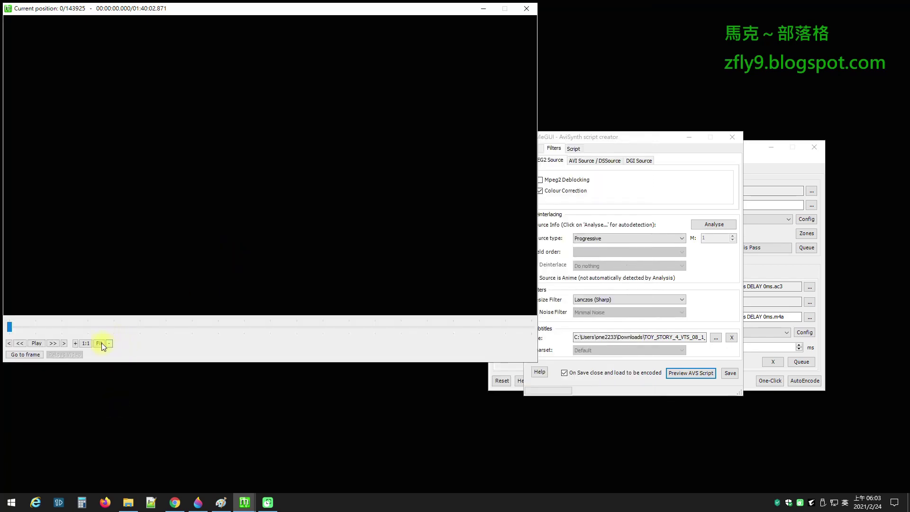
{"action": "left_click_drag", "start_coordinate": [260, 9], "coordinate": [559, 71]}
{"action": "left_click", "coordinate": [365, 390]}
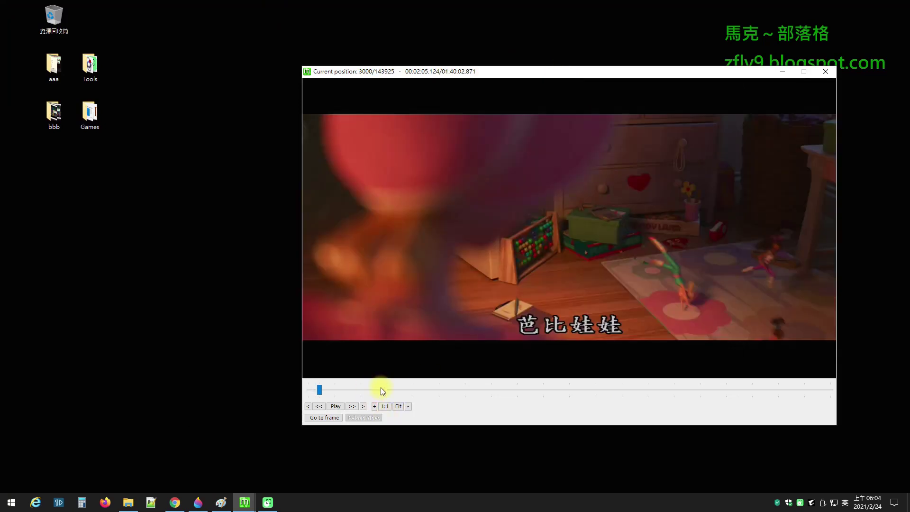
{"action": "left_click", "coordinate": [364, 389]}
{"action": "left_click", "coordinate": [366, 389]}
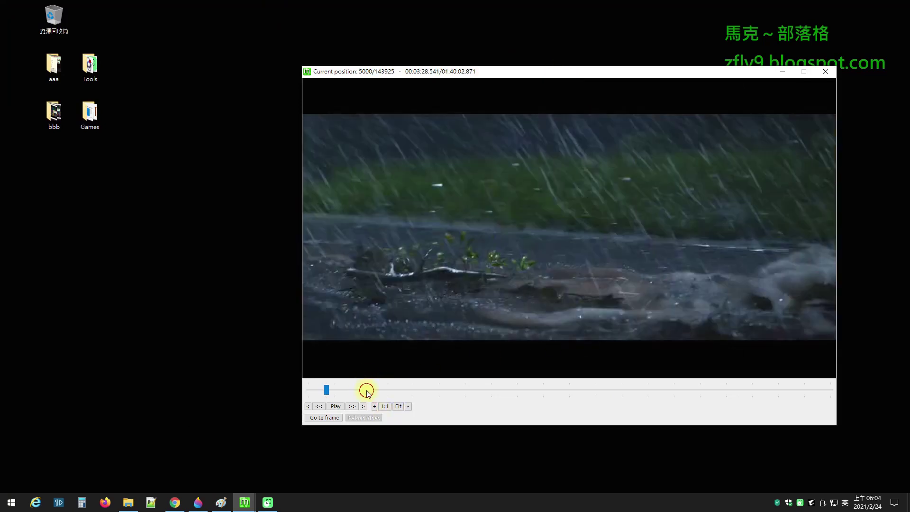
{"action": "left_click", "coordinate": [782, 71]}
{"action": "mouse_move", "coordinate": [244, 502]}
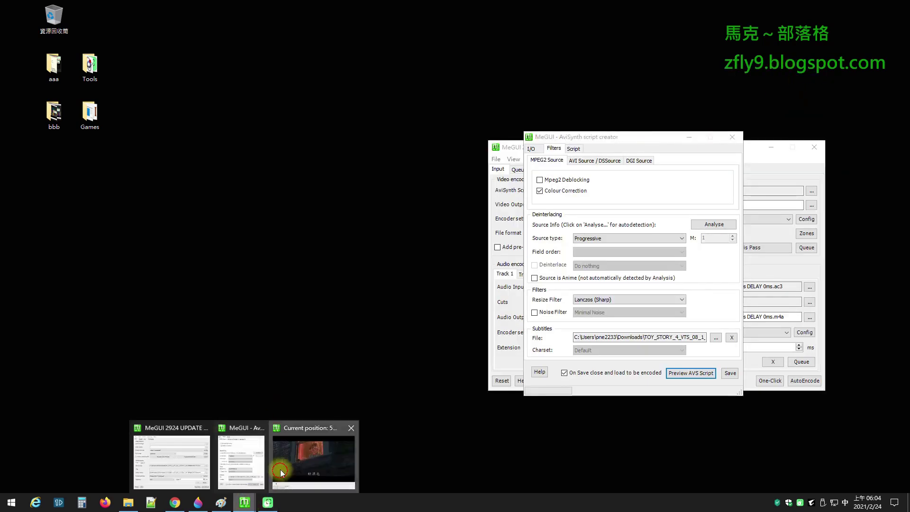
{"action": "left_click", "coordinate": [281, 473]}
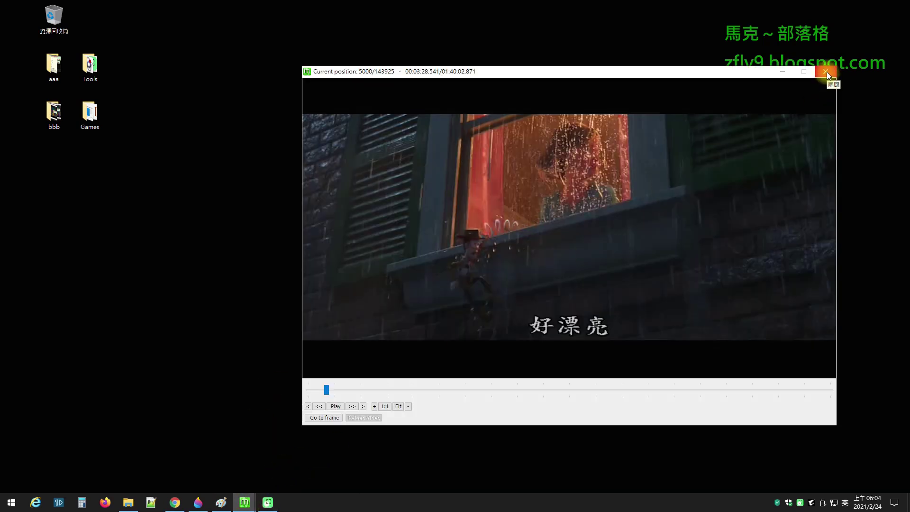
{"action": "left_click", "coordinate": [826, 71]}
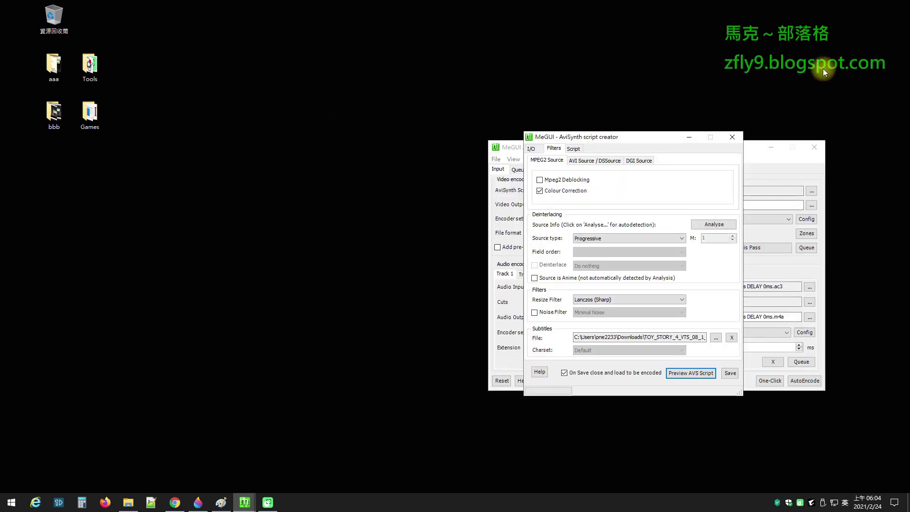
Load TOY_STORY_4_VTS_08_1_3_Chinese.idx as the subtitle file and close the leftover source video preview.
{"action": "left_click", "coordinate": [715, 338]}
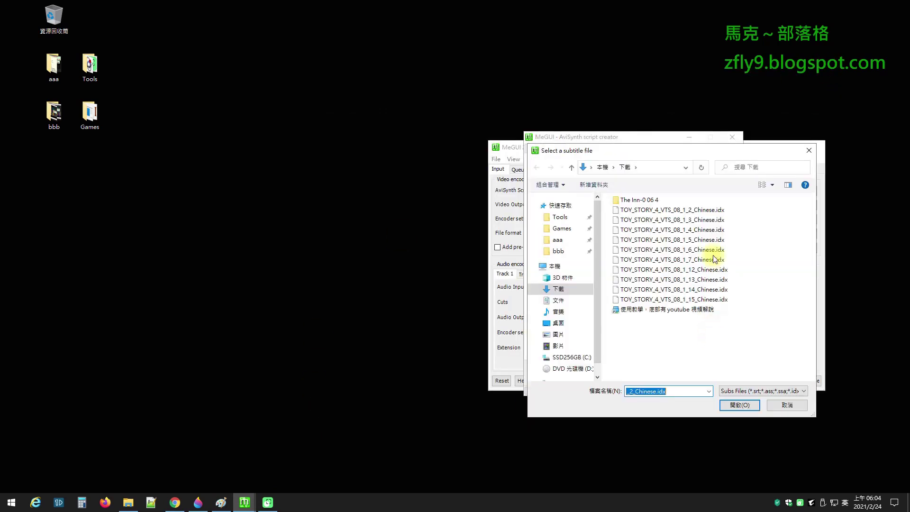
{"action": "left_click", "coordinate": [715, 221]}
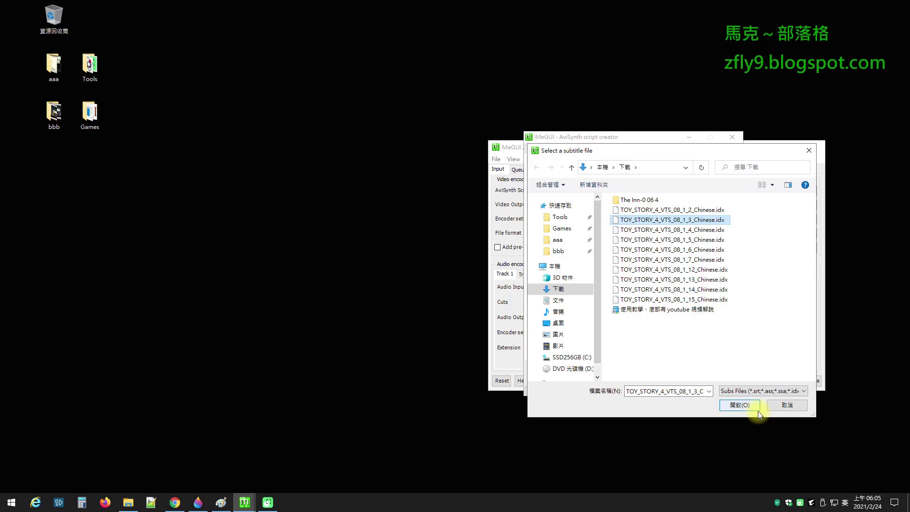
{"action": "left_click", "coordinate": [740, 406]}
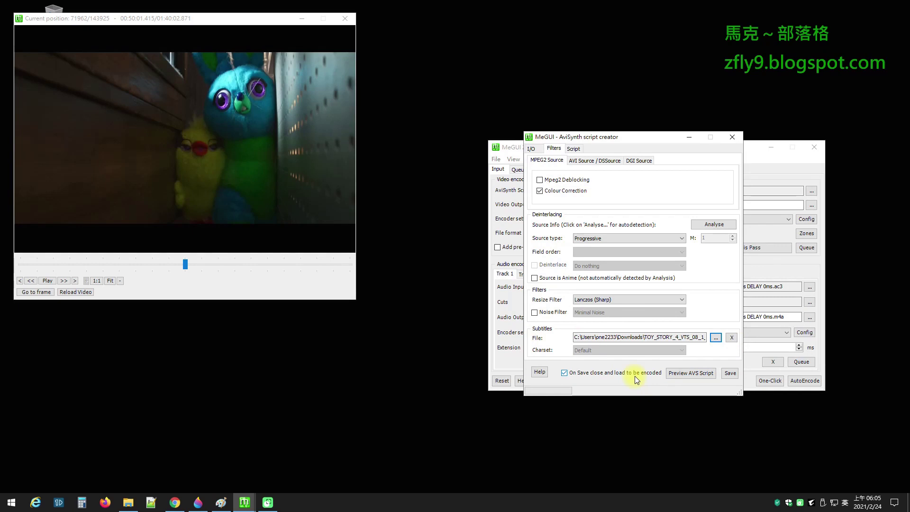
{"action": "left_click", "coordinate": [353, 17]}
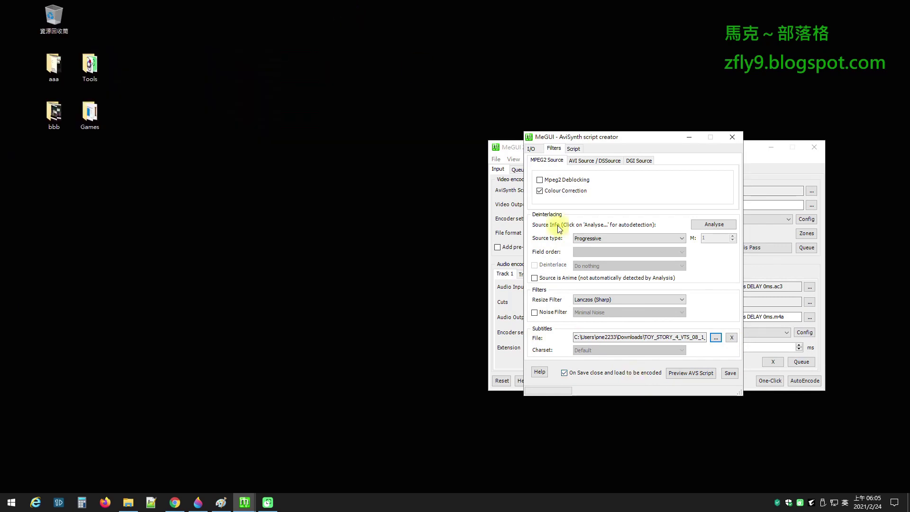
Preview the AVS script at reduced size, skip ahead to frame 6000 to check the subtitles, and look over the other subtitle files.
{"action": "left_click", "coordinate": [693, 374]}
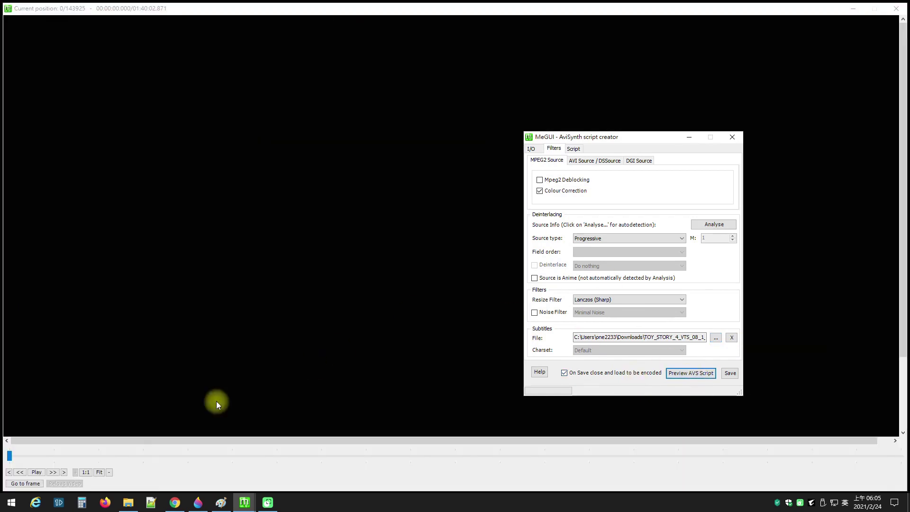
{"action": "left_click", "coordinate": [108, 472]}
{"action": "left_click", "coordinate": [109, 471]}
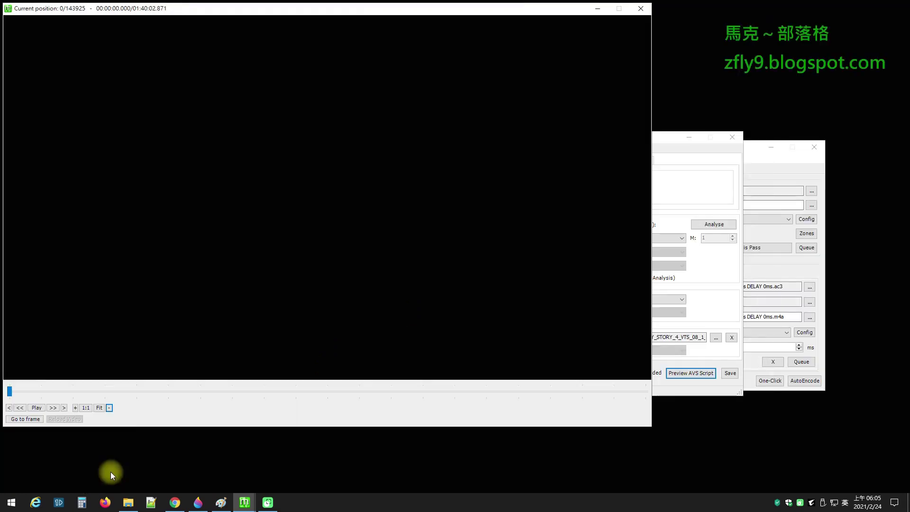
{"action": "left_click", "coordinate": [109, 409]}
{"action": "left_click", "coordinate": [158, 326]}
{"action": "left_click", "coordinate": [159, 328]}
{"action": "left_click", "coordinate": [159, 330]}
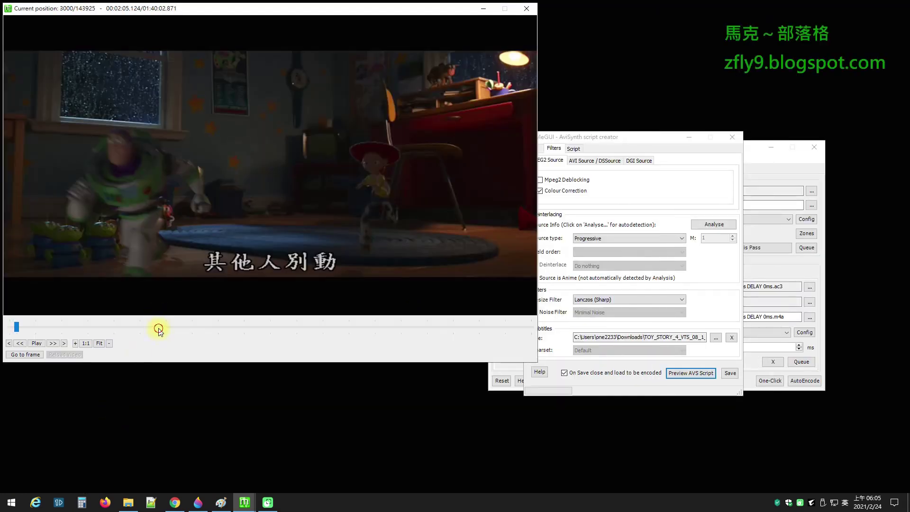
{"action": "left_click", "coordinate": [159, 330]}
{"action": "left_click", "coordinate": [159, 330]}
{"action": "left_click", "coordinate": [161, 326]}
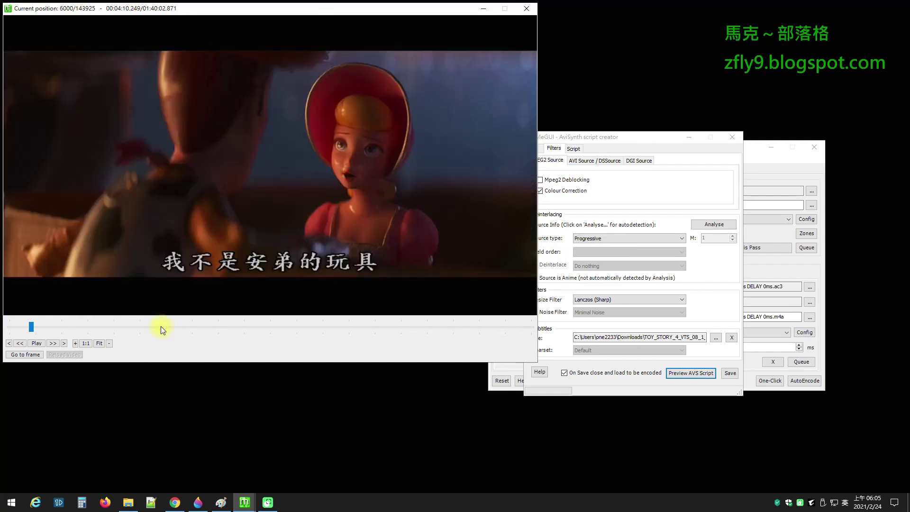
{"action": "left_click", "coordinate": [528, 8]}
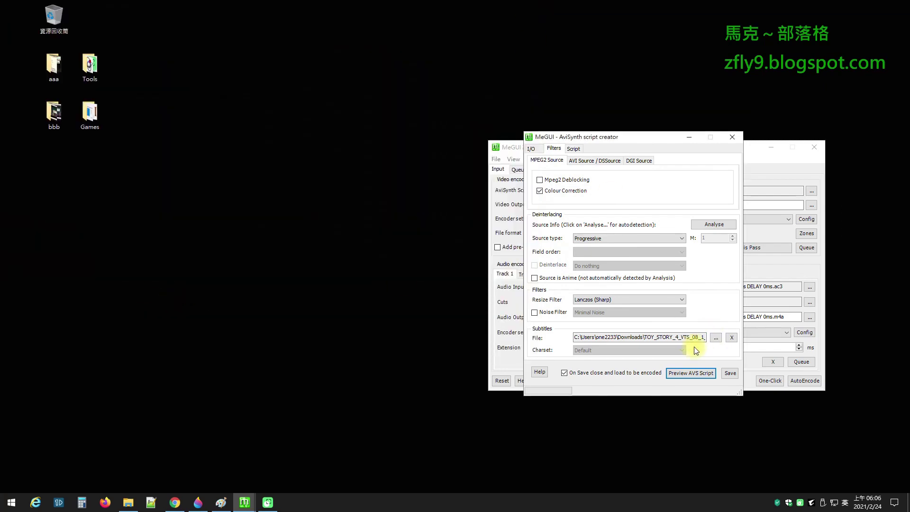
{"action": "left_click", "coordinate": [715, 337]}
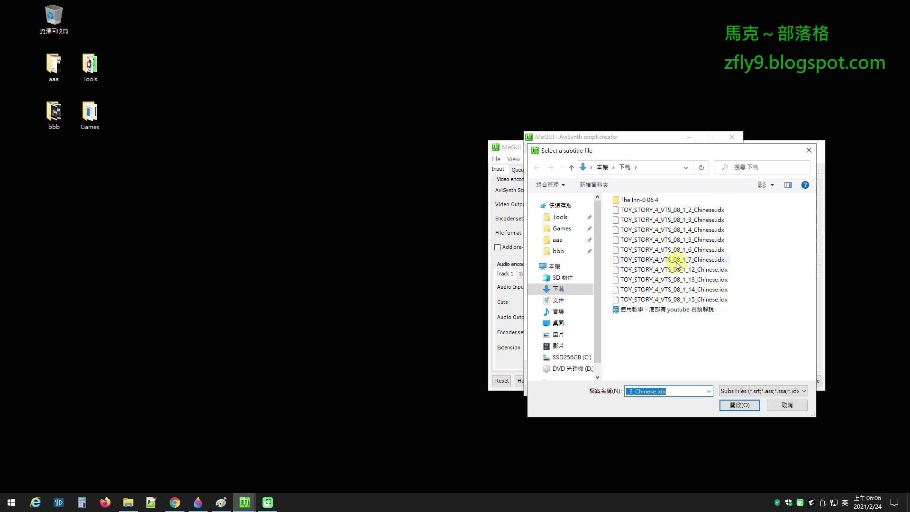
{"action": "left_click", "coordinate": [777, 408]}
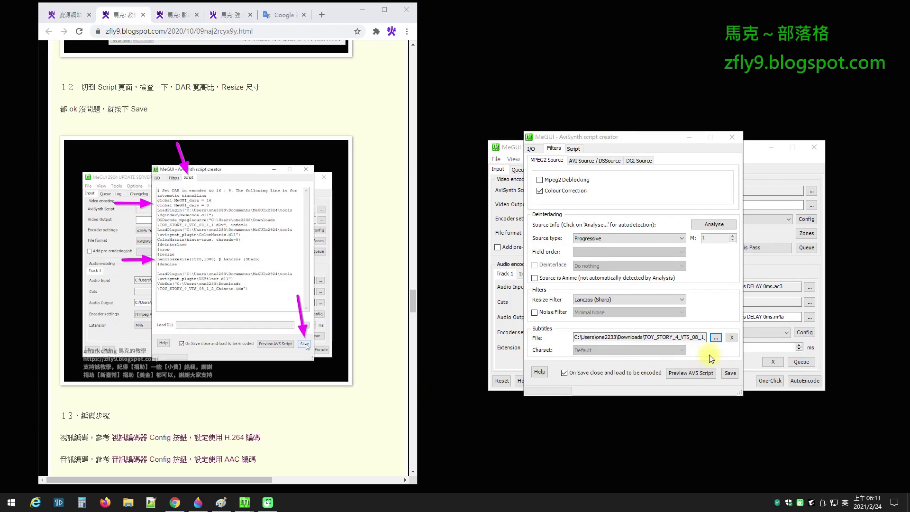
Following tutorial step 12, check the MeGUI_darx, MeGUI_dary and LanczosResize lines in the generated script.
{"action": "left_click", "coordinate": [573, 149]}
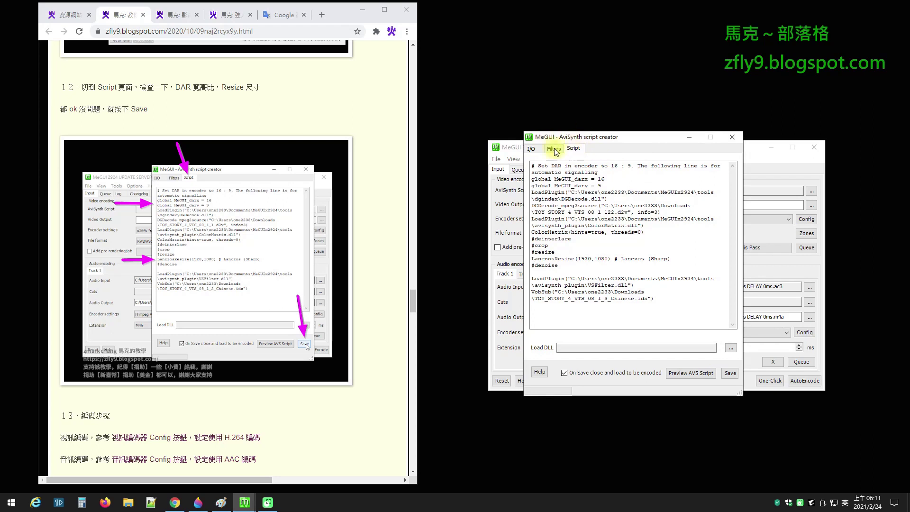
{"action": "scroll", "coordinate": [216, 148], "scroll_direction": "up", "scroll_amount": 5}
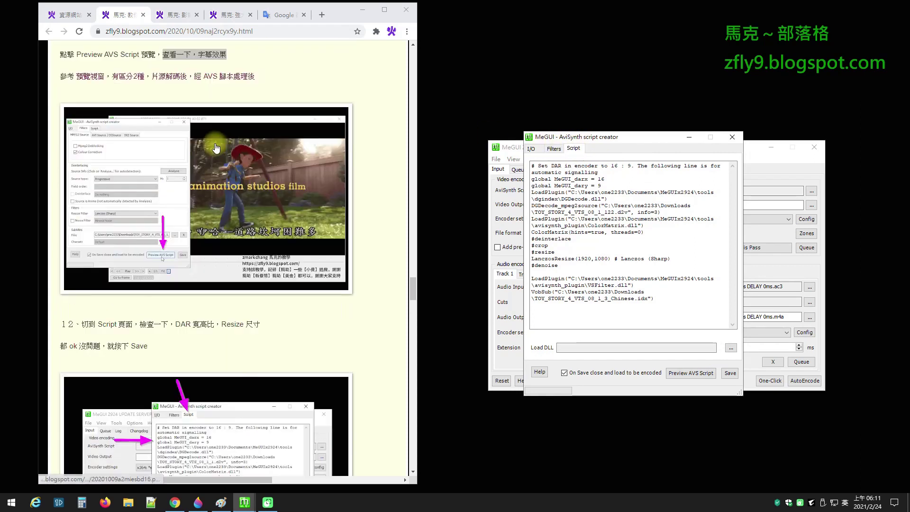
{"action": "scroll", "coordinate": [216, 148], "scroll_direction": "up", "scroll_amount": 2}
{"action": "left_click", "coordinate": [279, 170]}
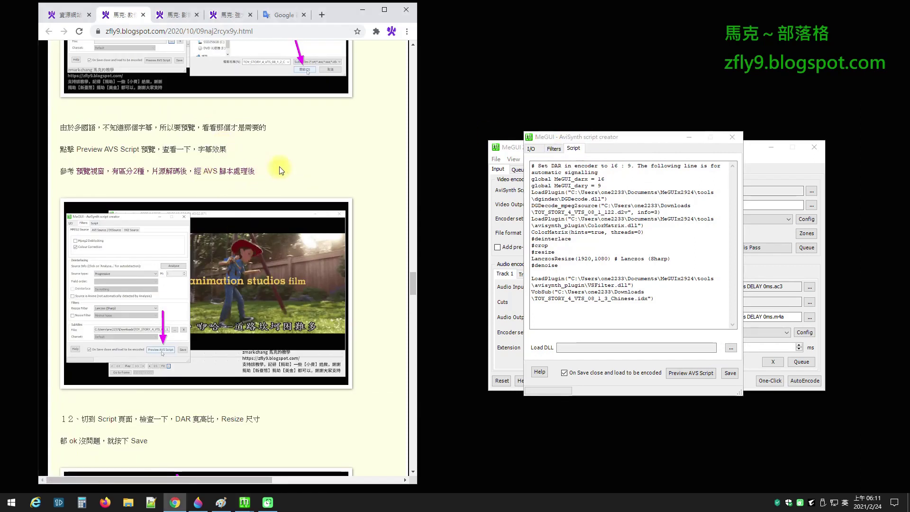
{"action": "scroll", "coordinate": [282, 169], "scroll_direction": "down", "scroll_amount": 6}
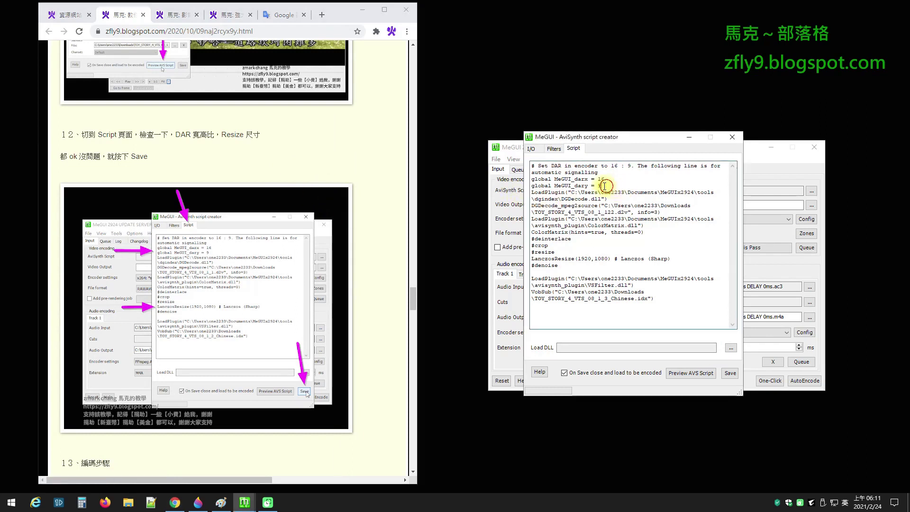
{"action": "left_click_drag", "start_coordinate": [605, 187], "coordinate": [531, 179]}
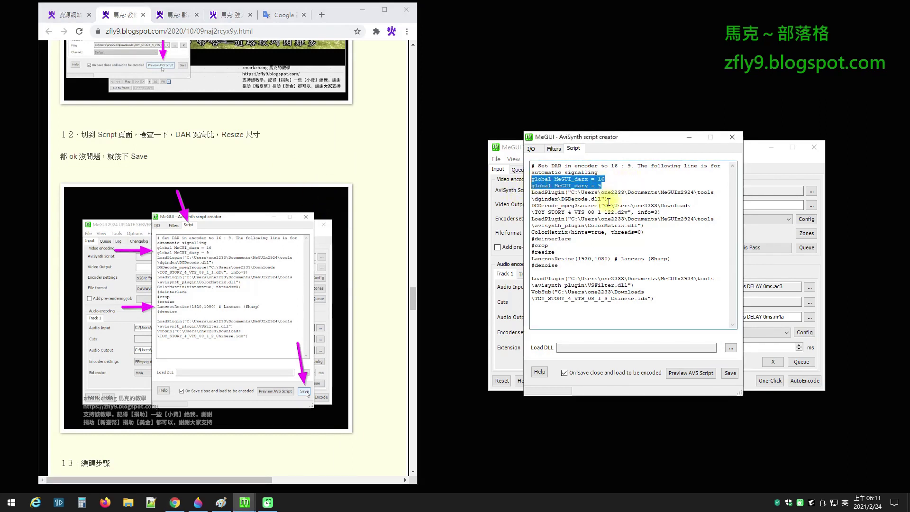
{"action": "left_click", "coordinate": [674, 259]}
{"action": "left_click", "coordinate": [531, 259], "text": "shift"}
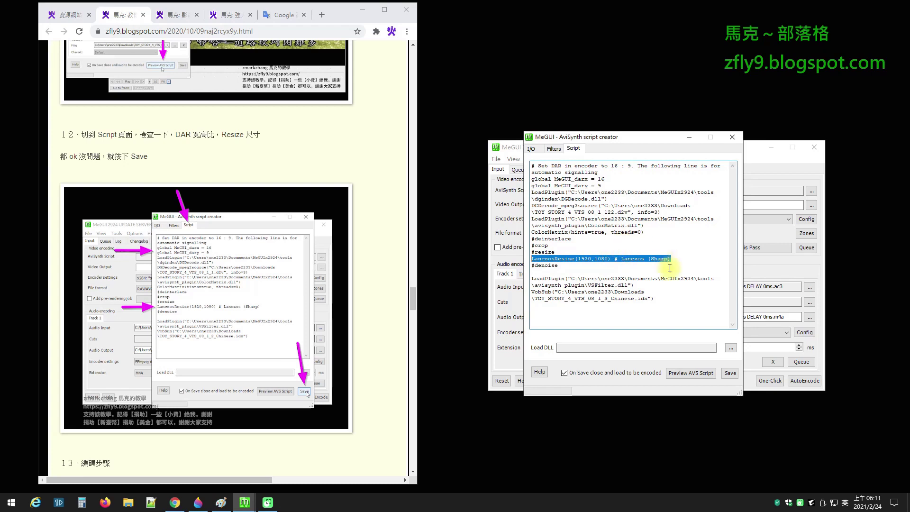
Check the script's VSFilter and VobSub subtitle lines, the DGDecode plugin line, and the DGDecode_mpeg2source line.
{"action": "left_click_drag", "start_coordinate": [655, 299], "coordinate": [532, 279]}
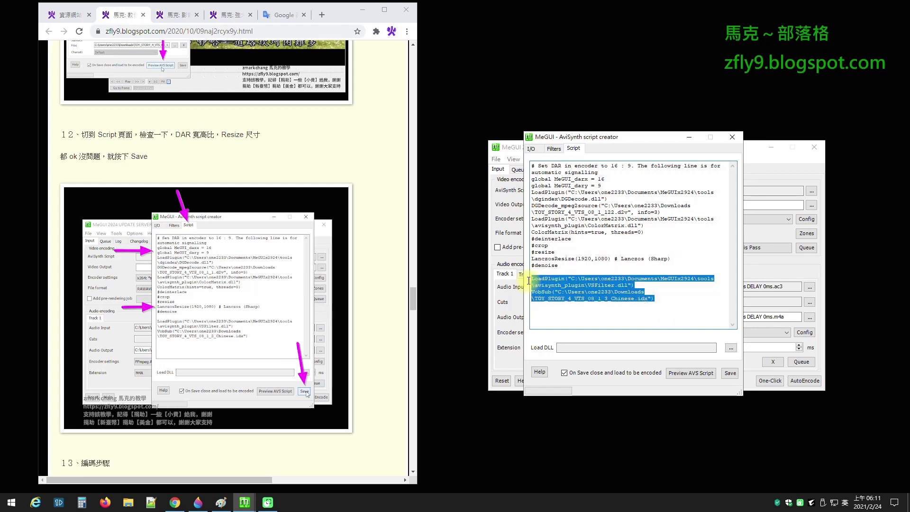
{"action": "left_click_drag", "start_coordinate": [609, 199], "coordinate": [531, 192]}
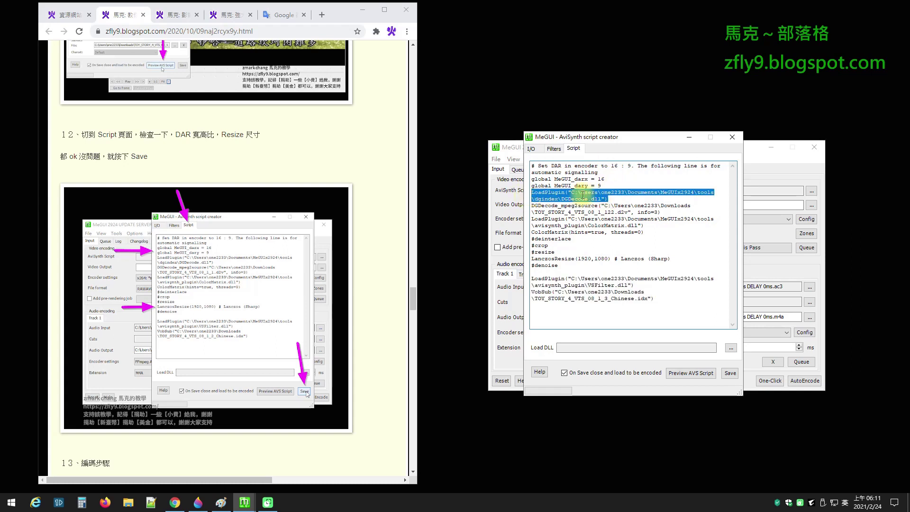
{"action": "left_click_drag", "start_coordinate": [661, 211], "coordinate": [530, 206]}
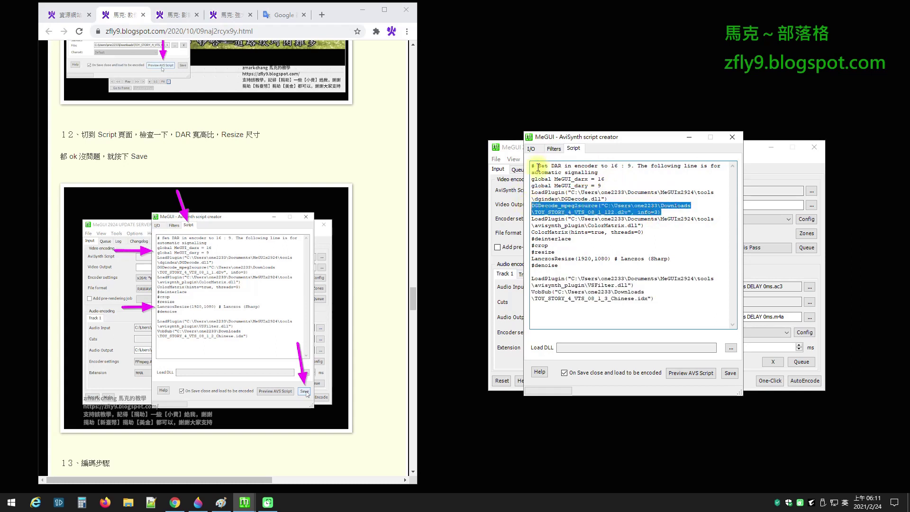
{"action": "left_click", "coordinate": [590, 274]}
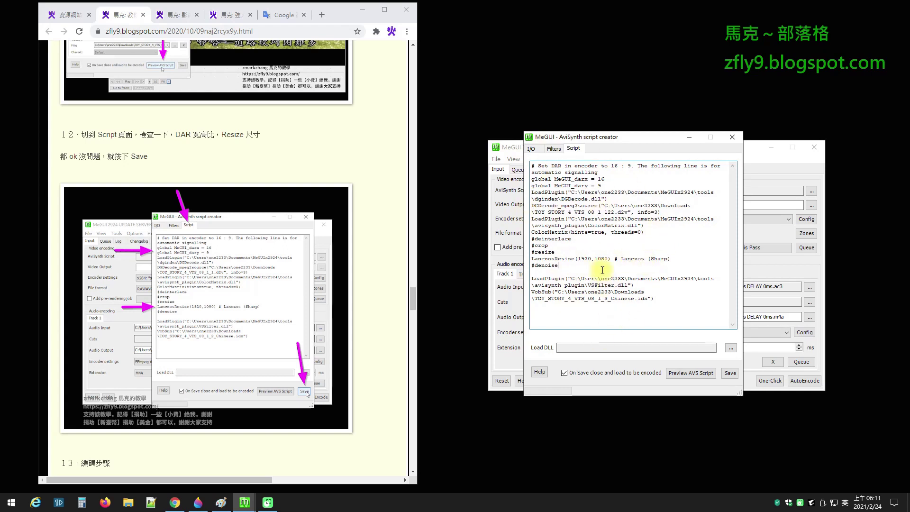
Save the AviSynth script so it loads for encoding, and close the video preview.
{"action": "scroll", "coordinate": [260, 220], "scroll_direction": "down", "scroll_amount": 7}
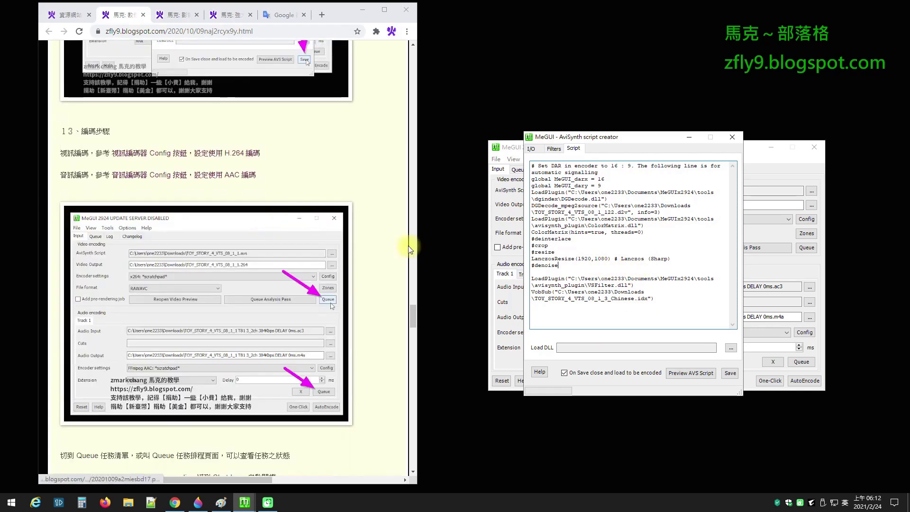
{"action": "left_click", "coordinate": [732, 374]}
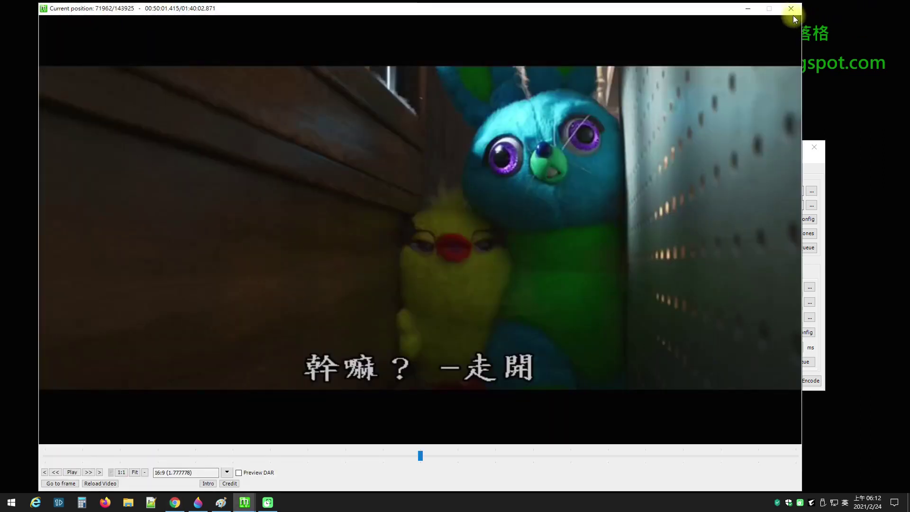
{"action": "left_click", "coordinate": [791, 10]}
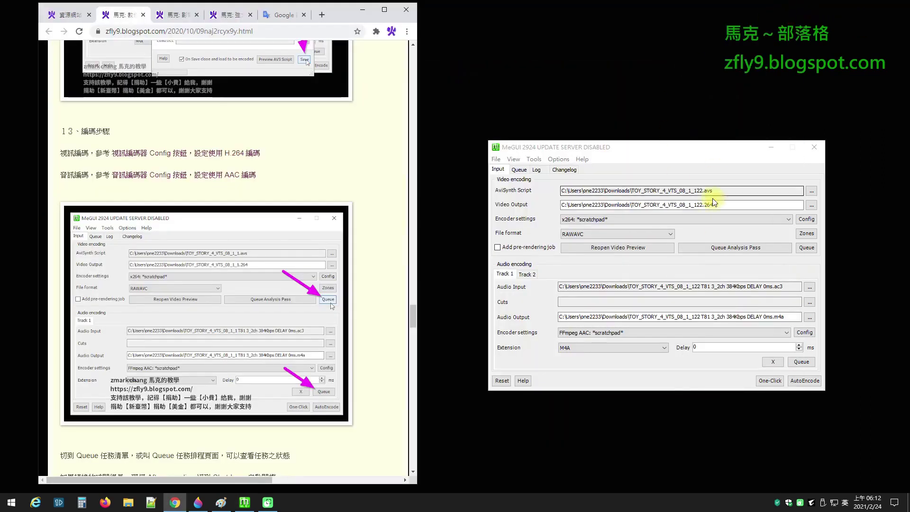
Look at tutorial step 13, minimise the browser and MeGUI, and bring up the conversion flow diagram in Paint.
{"action": "scroll", "coordinate": [356, 99], "scroll_direction": "down", "scroll_amount": 1}
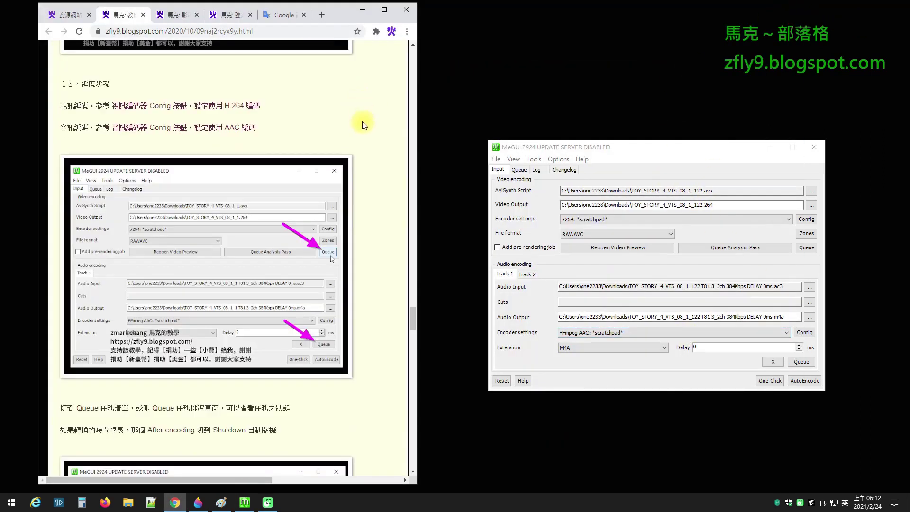
{"action": "left_click", "coordinate": [362, 9]}
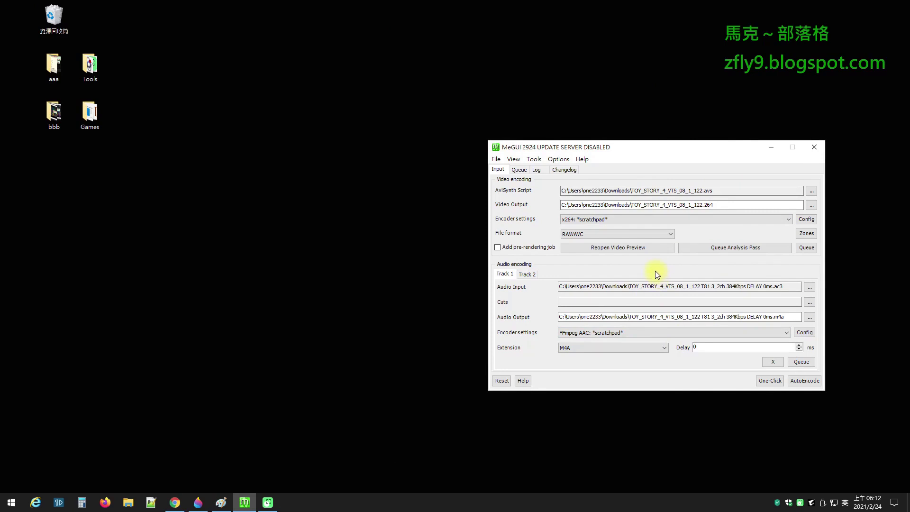
{"action": "left_click", "coordinate": [771, 147]}
{"action": "left_click", "coordinate": [229, 504]}
{"action": "left_click", "coordinate": [771, 147]}
{"action": "left_click", "coordinate": [221, 502]}
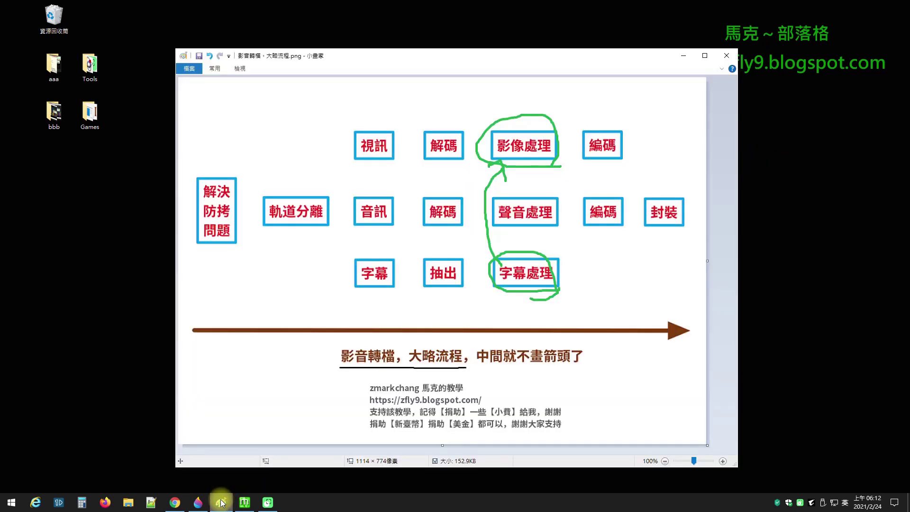